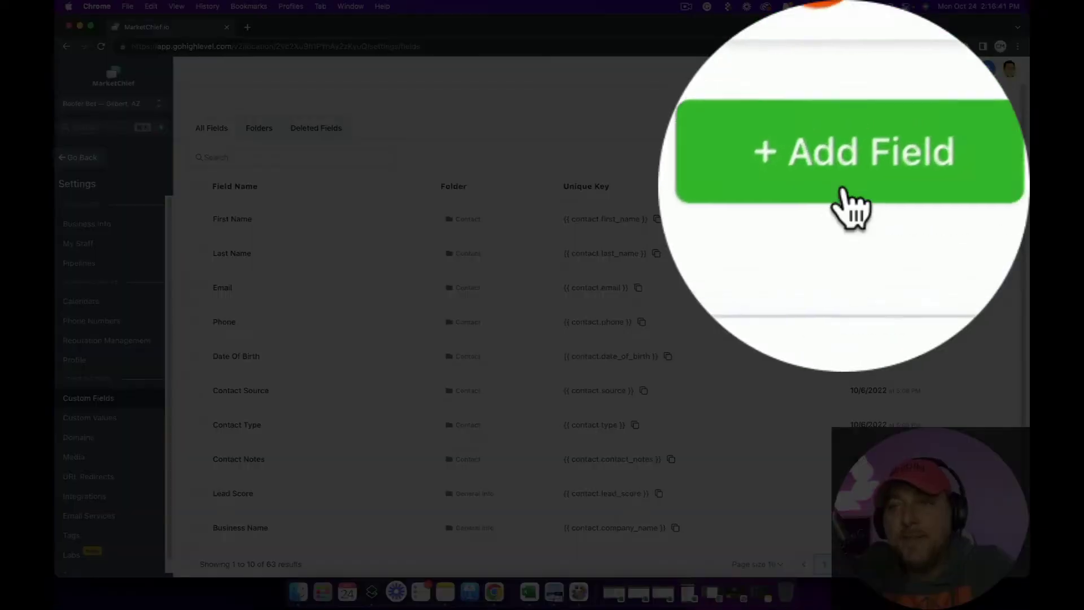
Create a Number custom field named Lead Score2 for the Contact object in the Contact group.
left_click(852, 209)
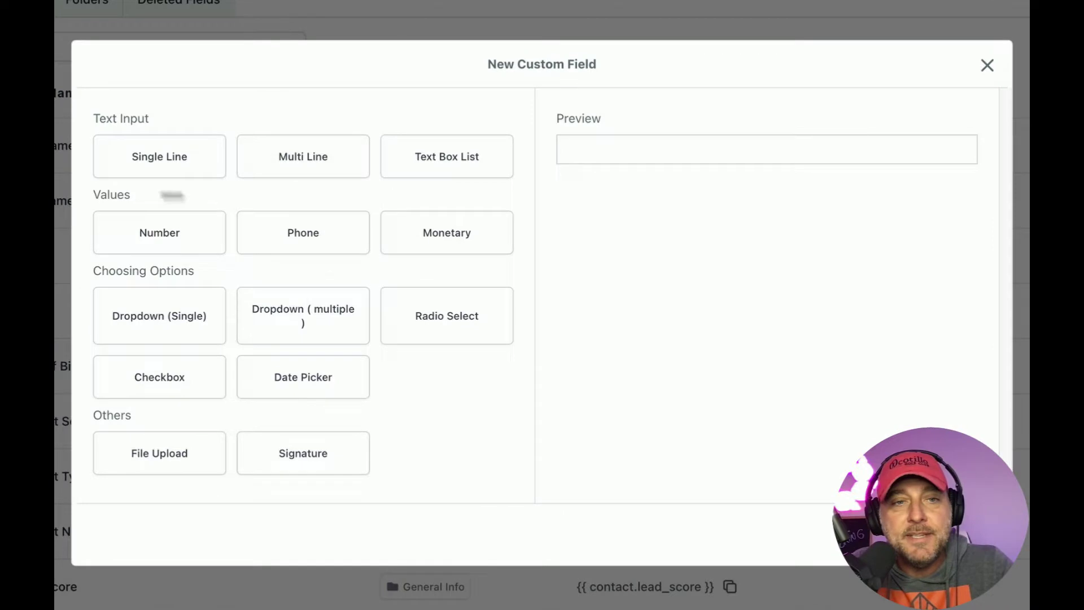
left_click(303, 277)
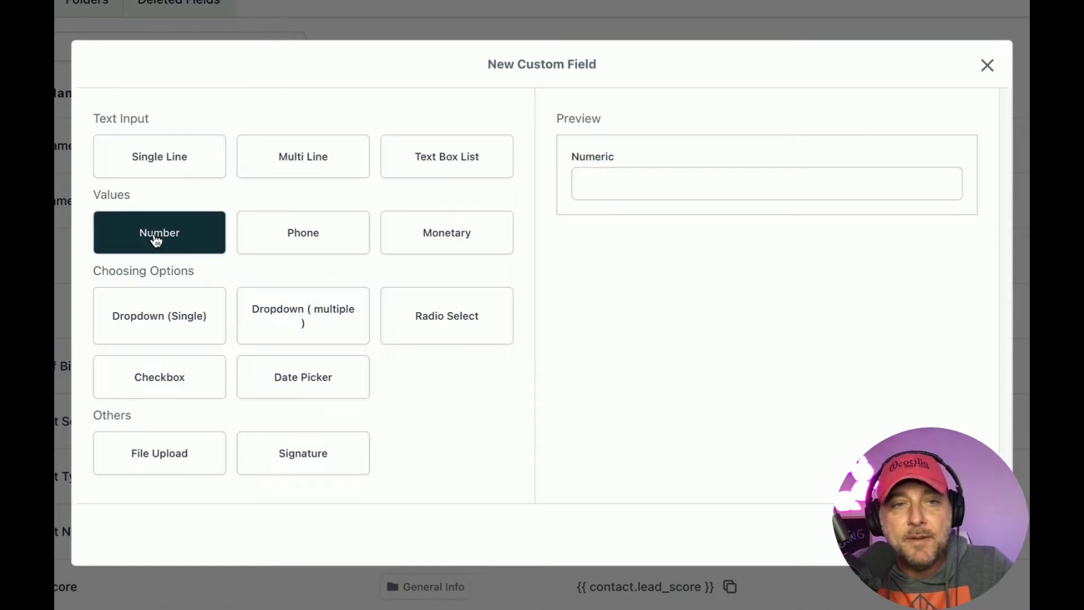
left_click(955, 538)
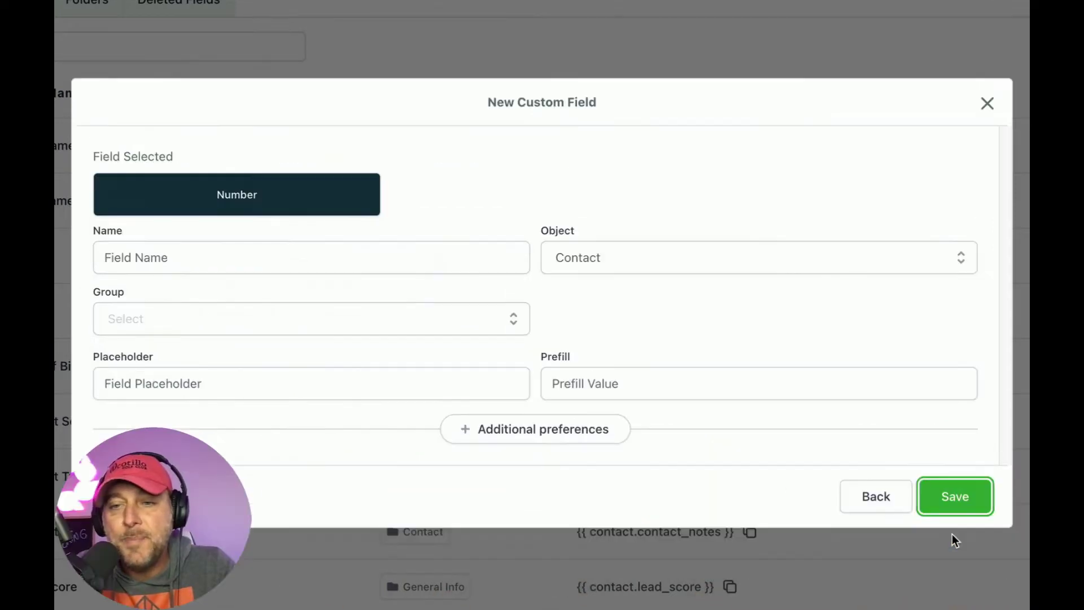
left_click(115, 258)
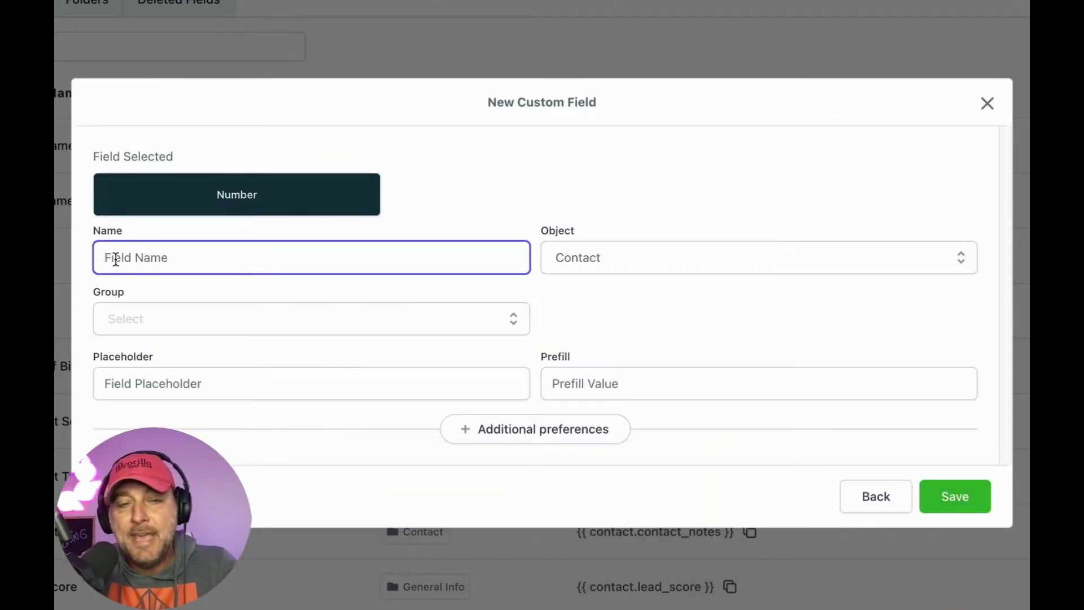
type("Lead Score")
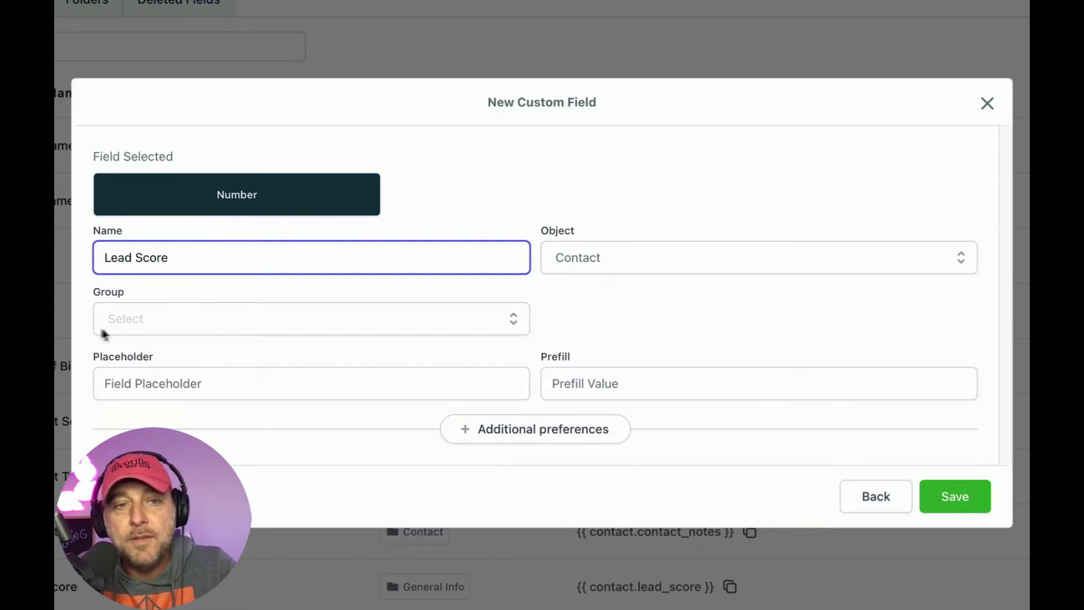
left_click(110, 322)
left_click(122, 386)
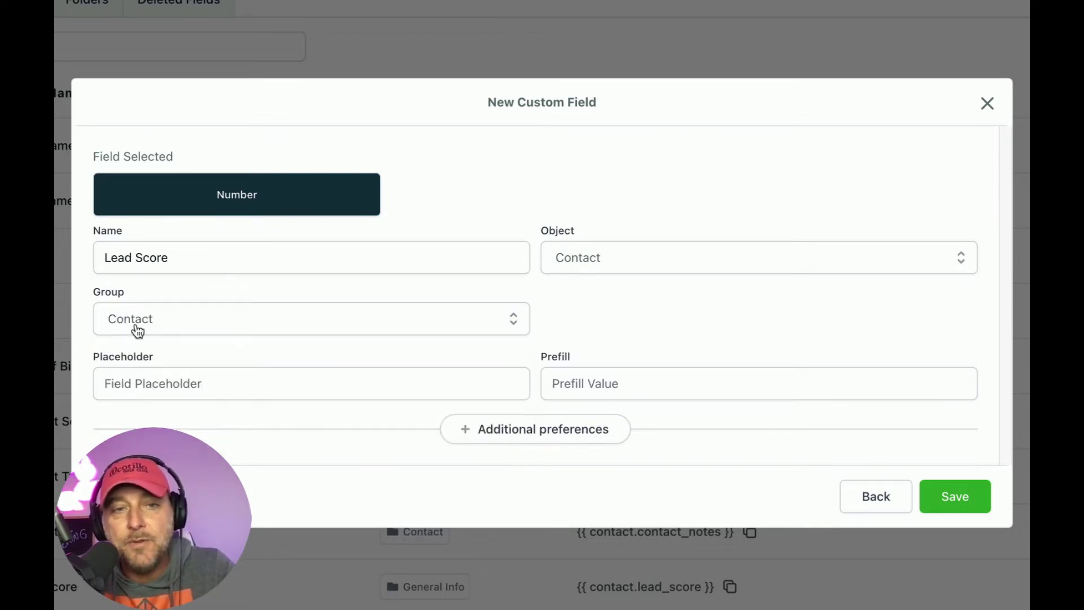
left_click(225, 250)
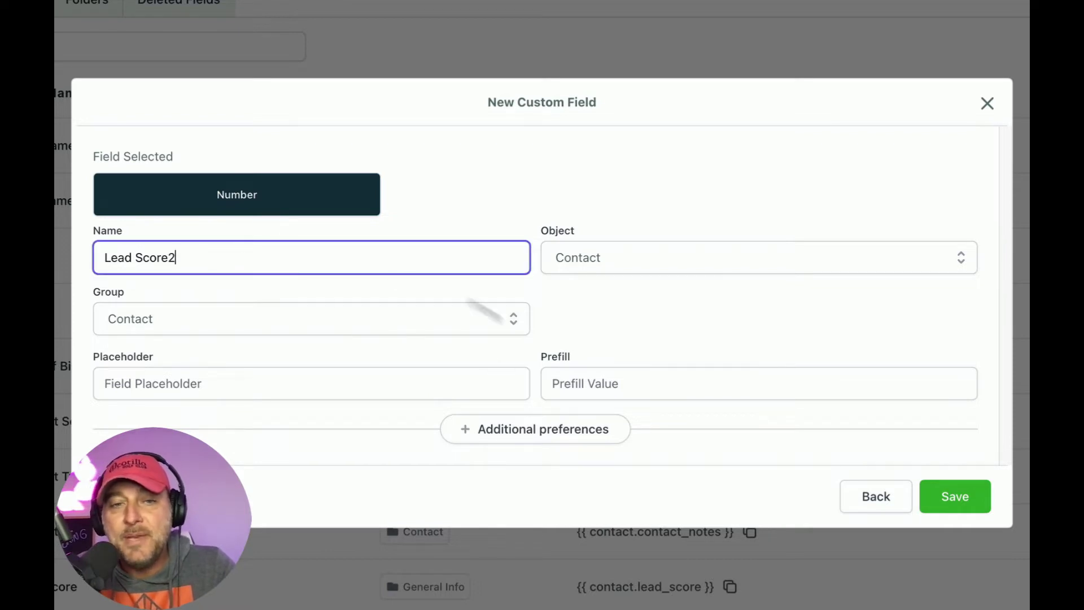
left_click(954, 496)
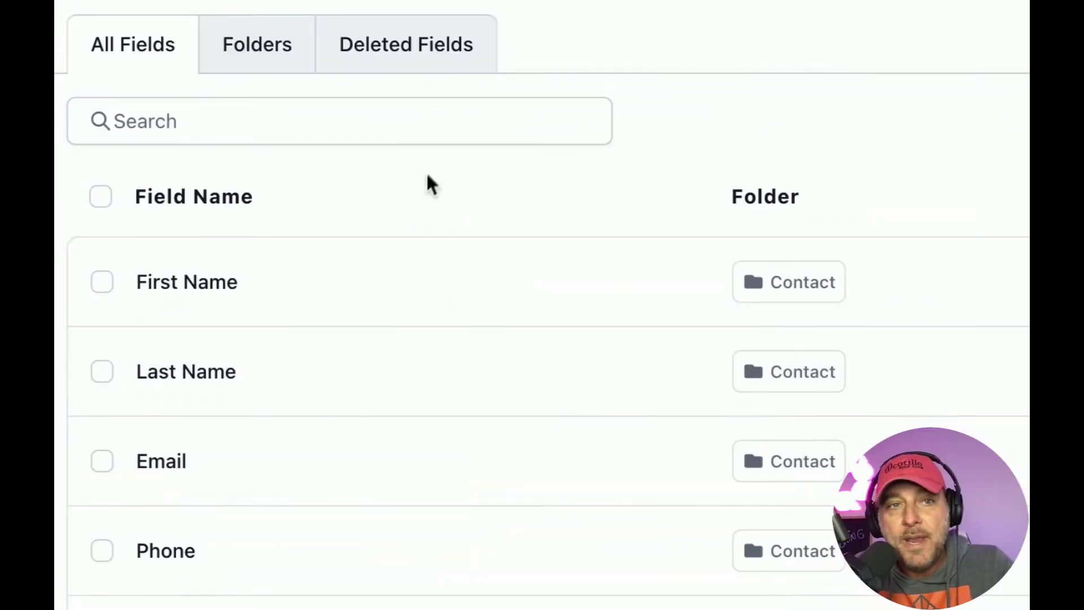
Open the Contact folder of the custom fields and move the Lead Score2 field to the top of its list.
left_click(252, 39)
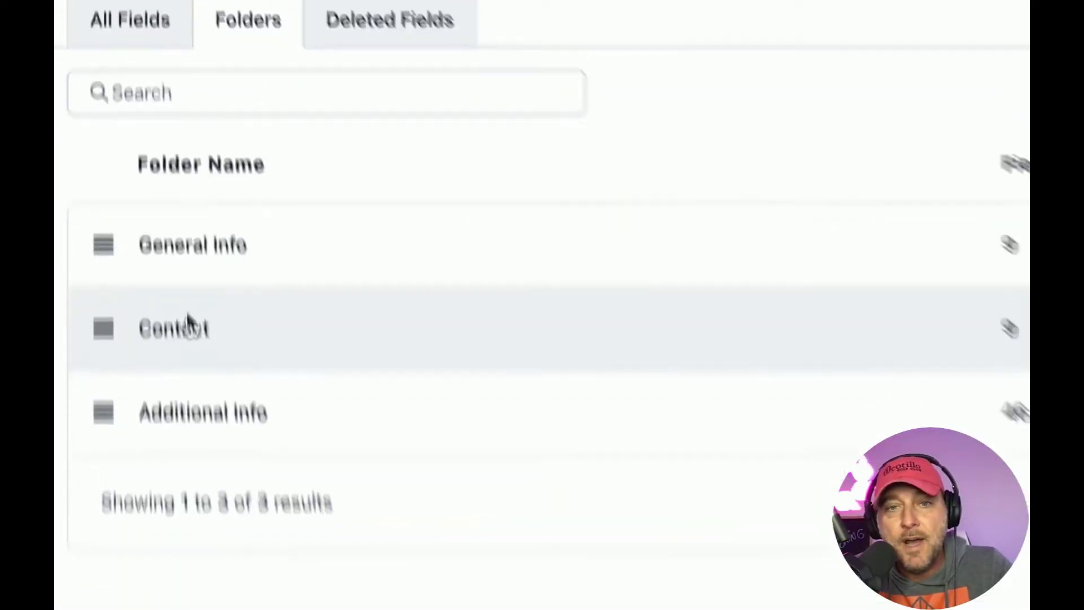
left_click(198, 368)
left_click_drag(94, 551, 82, 80)
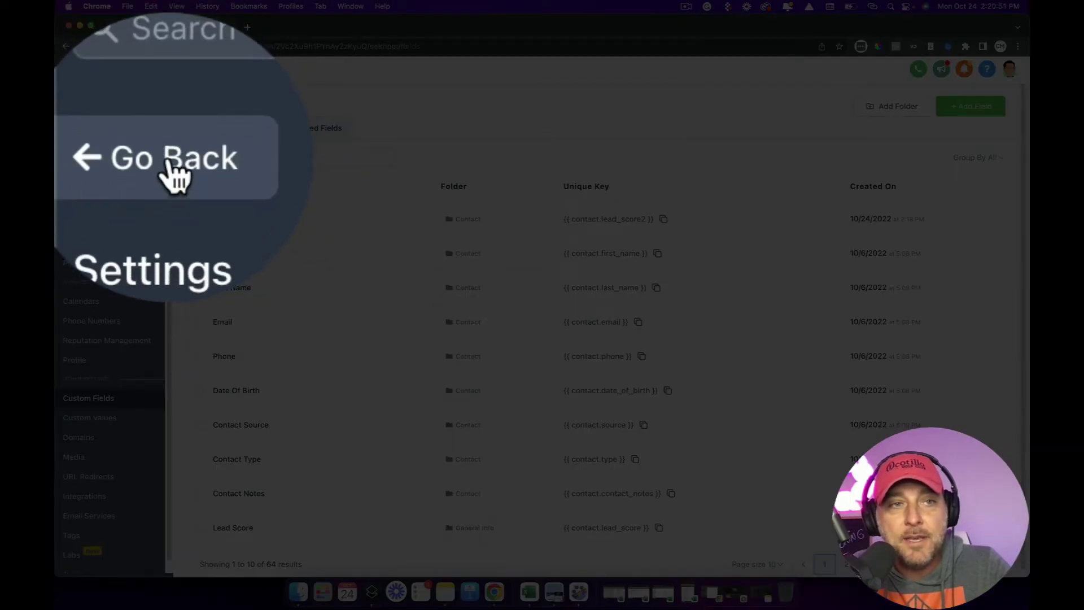
Leave the settings and create a workflow folder named Lead Scoring2.
left_click(172, 169)
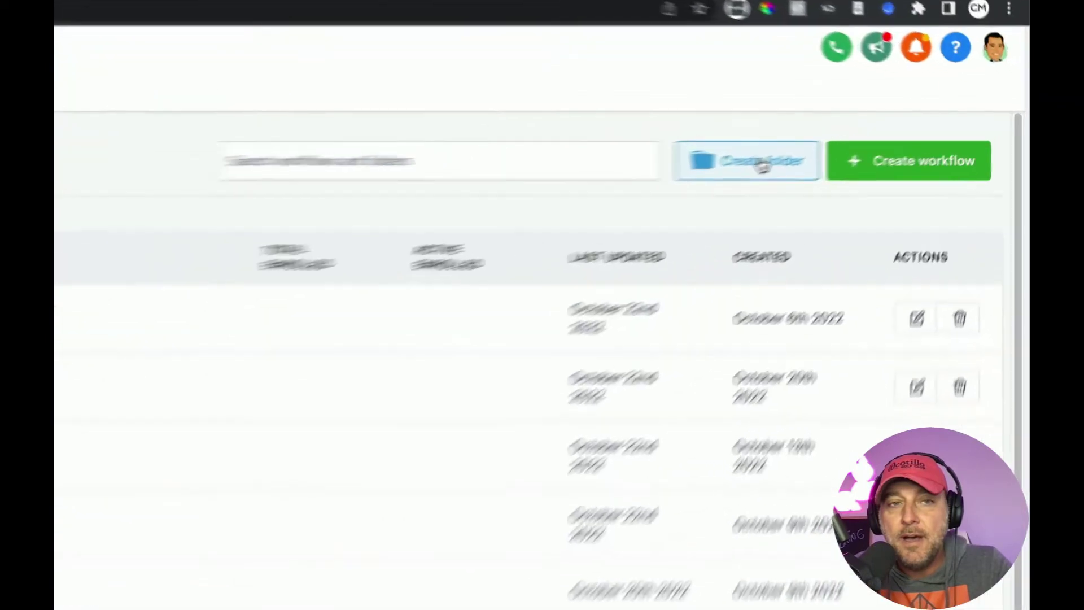
left_click(874, 135)
left_click(330, 335)
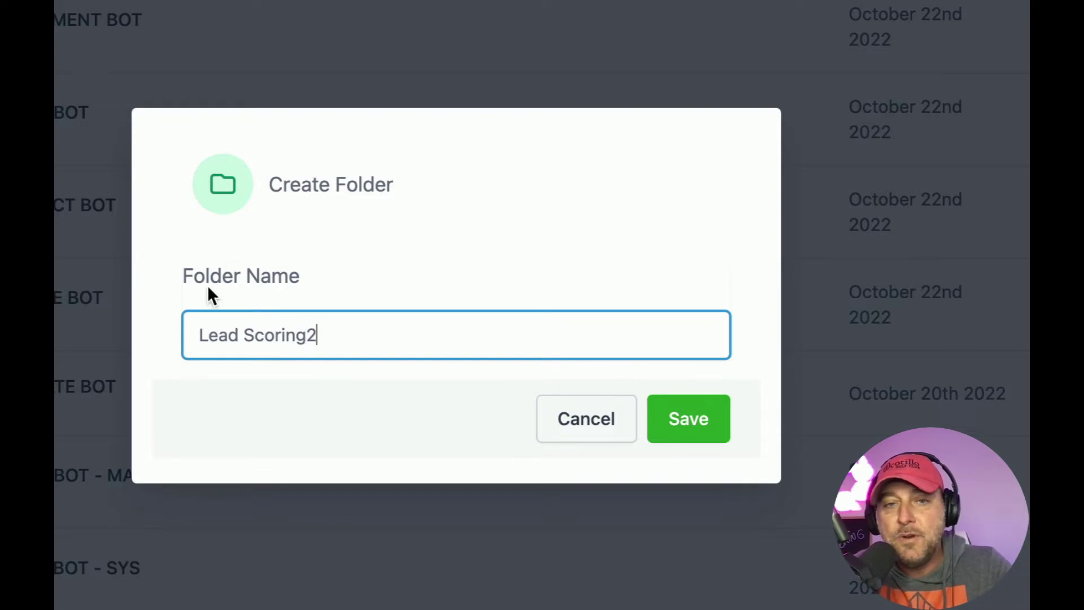
left_click(686, 434)
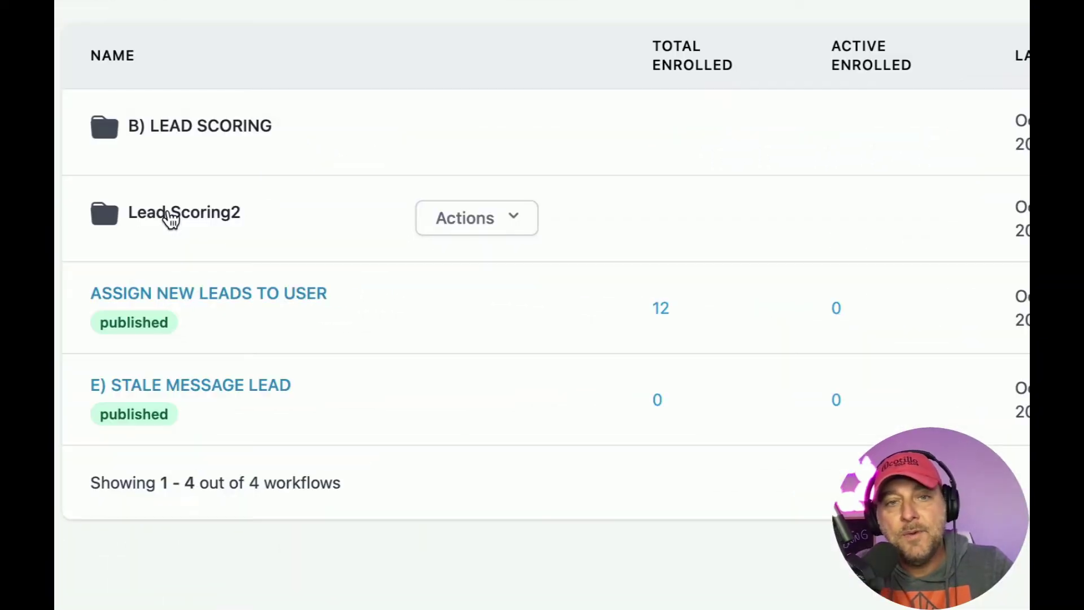
Create a new workflow from scratch inside the Lead Scoring2 folder.
left_click(171, 219)
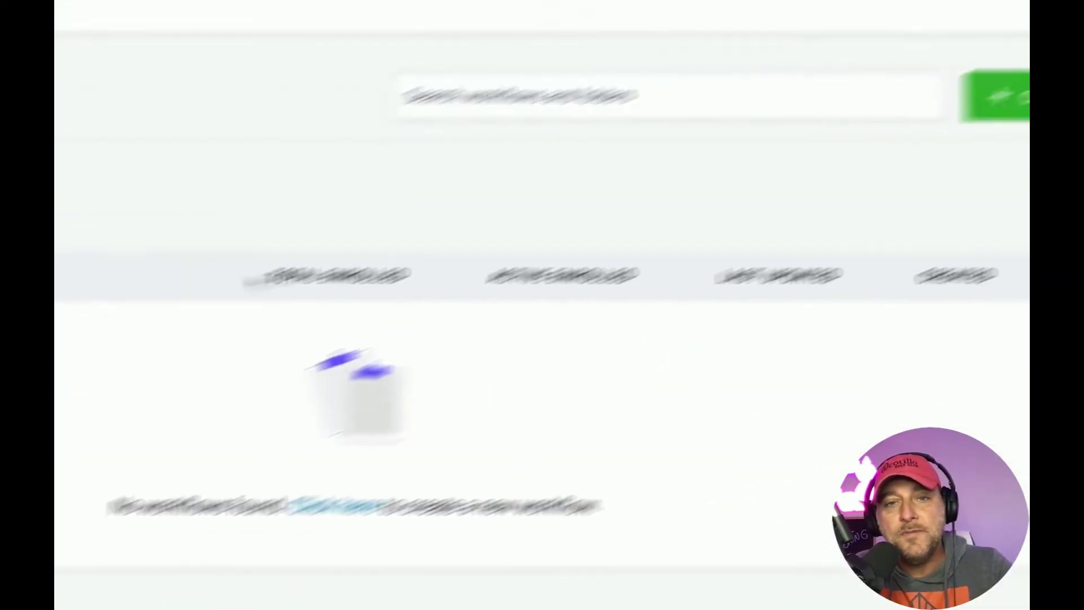
left_click(853, 188)
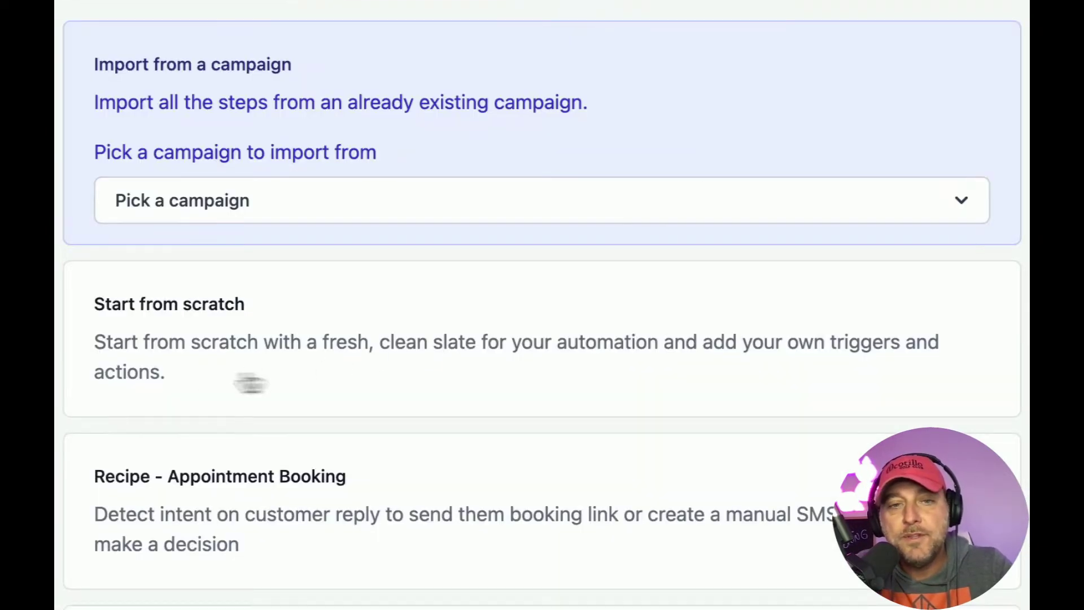
left_click(250, 384)
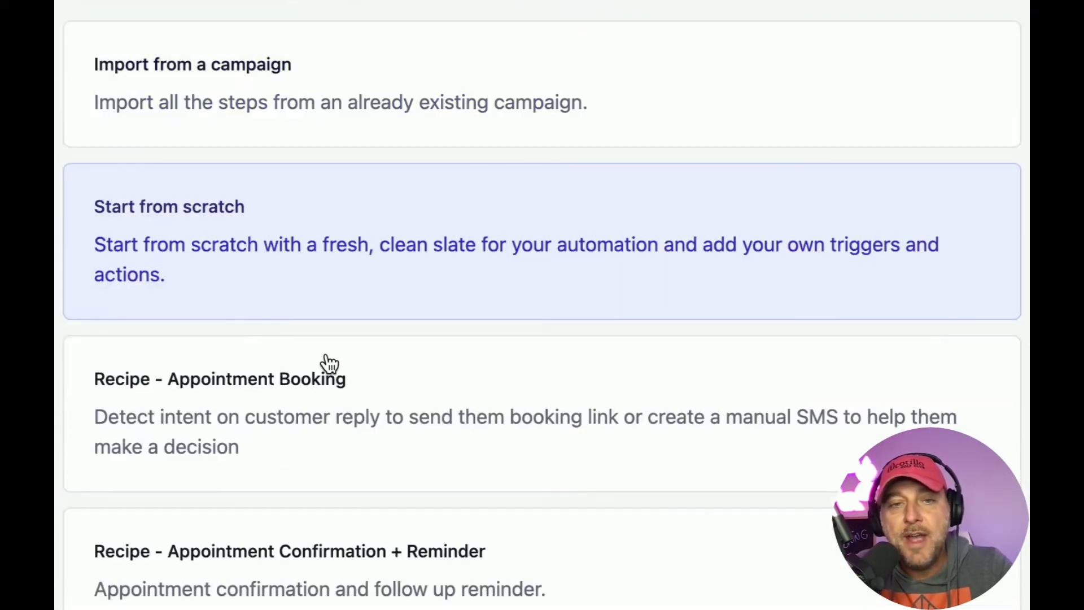
left_click(872, 79)
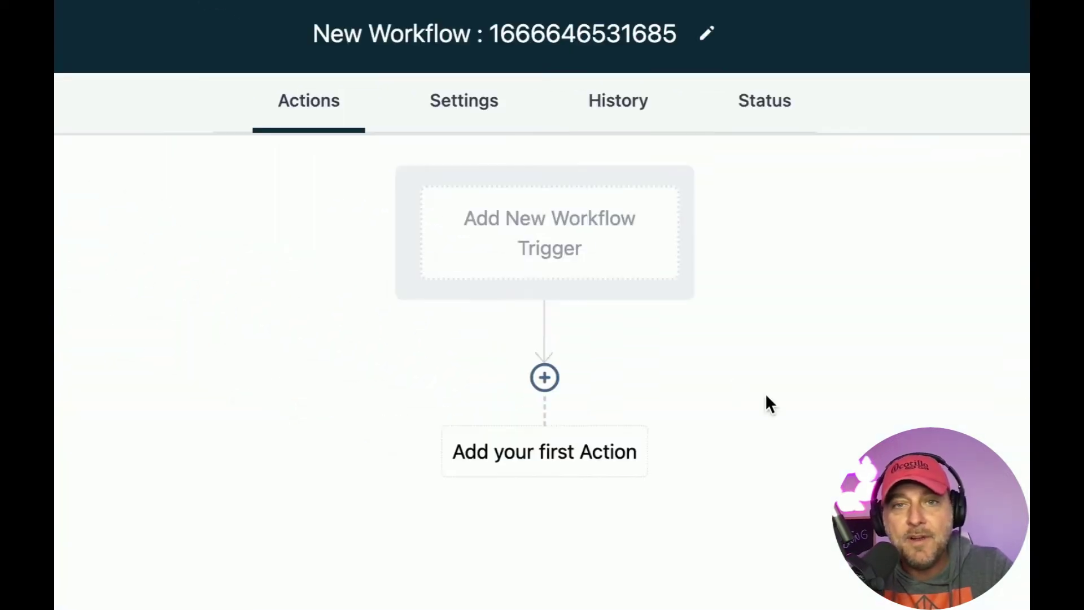
Rename the new workflow as Email Opened - 1 Point.
left_click(527, 29)
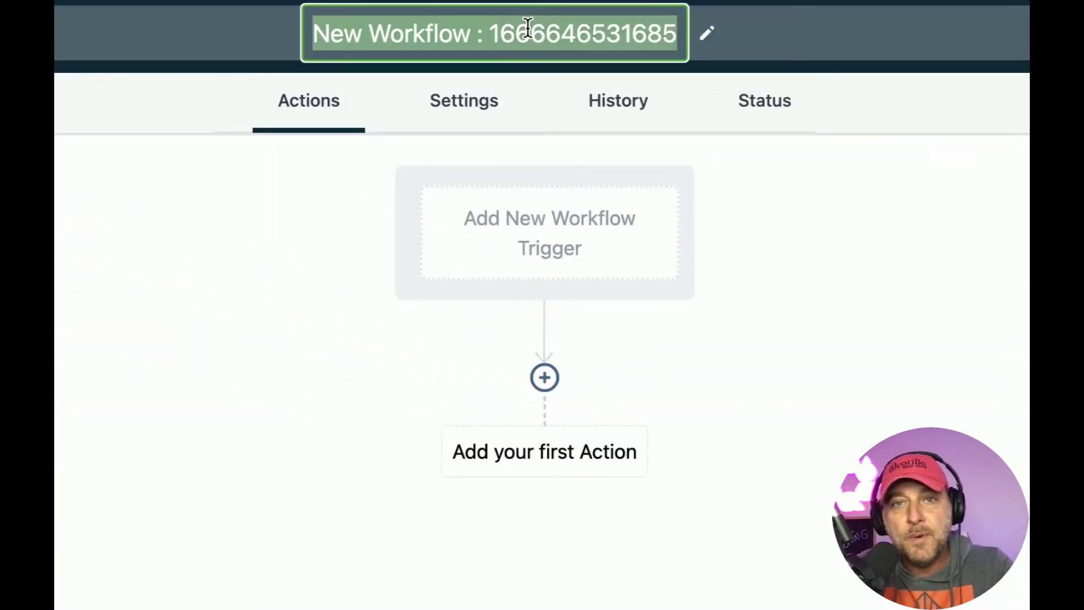
type("Email Opened - 1")
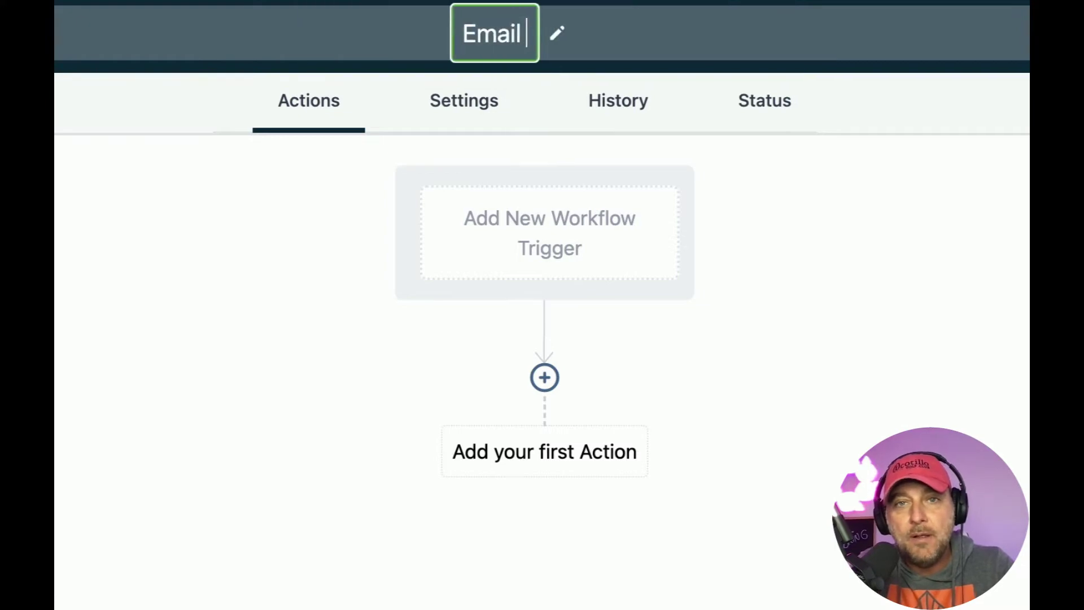
type(" Point")
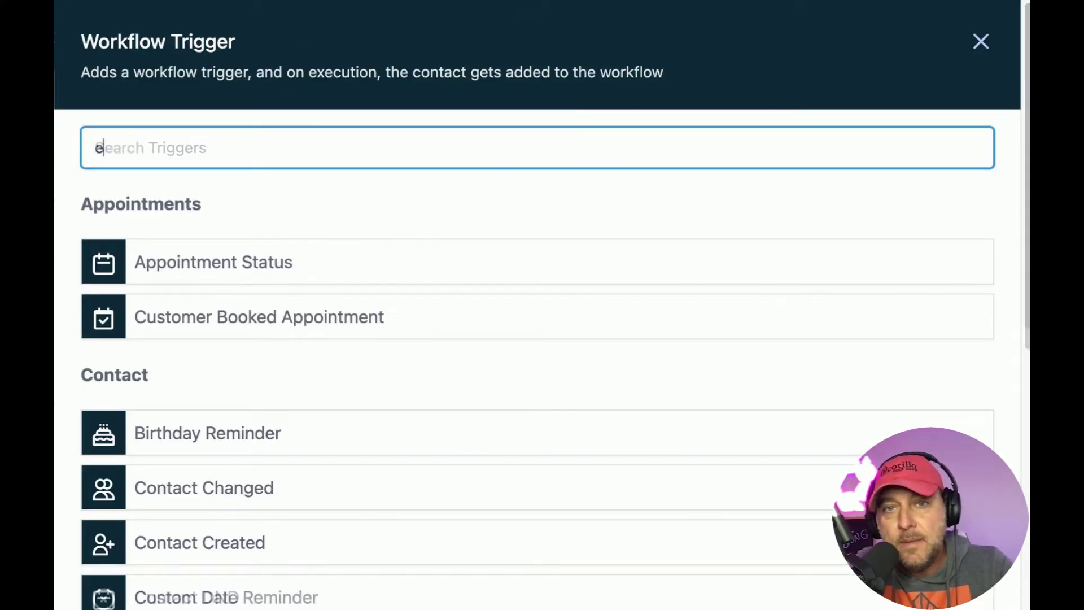
Add an Email Events workflow trigger and filter it to the event Opened.
type("email")
left_click(162, 263)
scroll(127, 338, "down", 5)
left_click(126, 148)
left_click(134, 305)
left_click(660, 154)
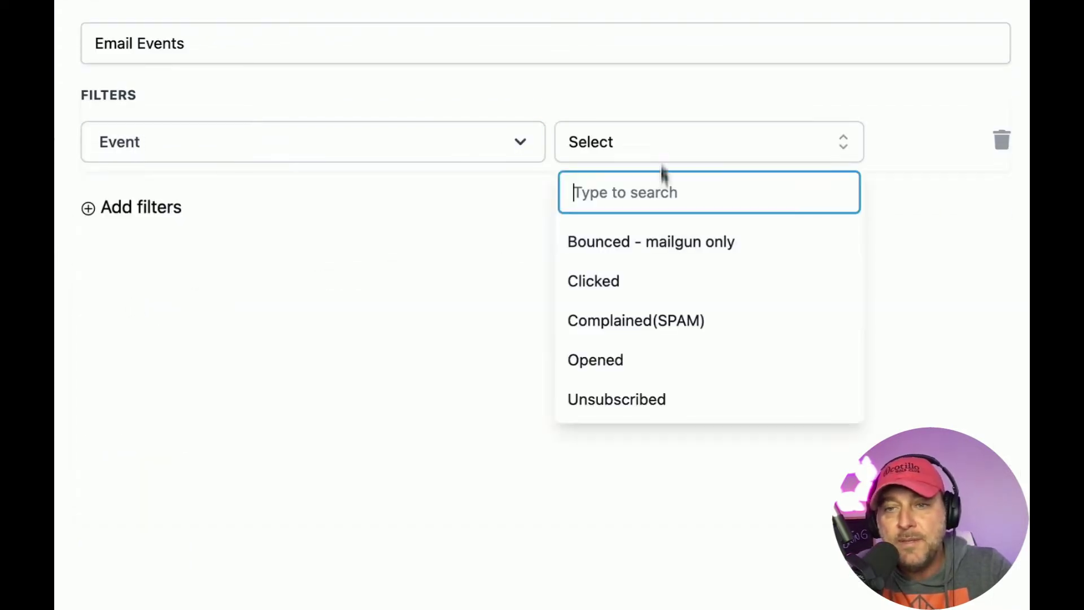
left_click(625, 355)
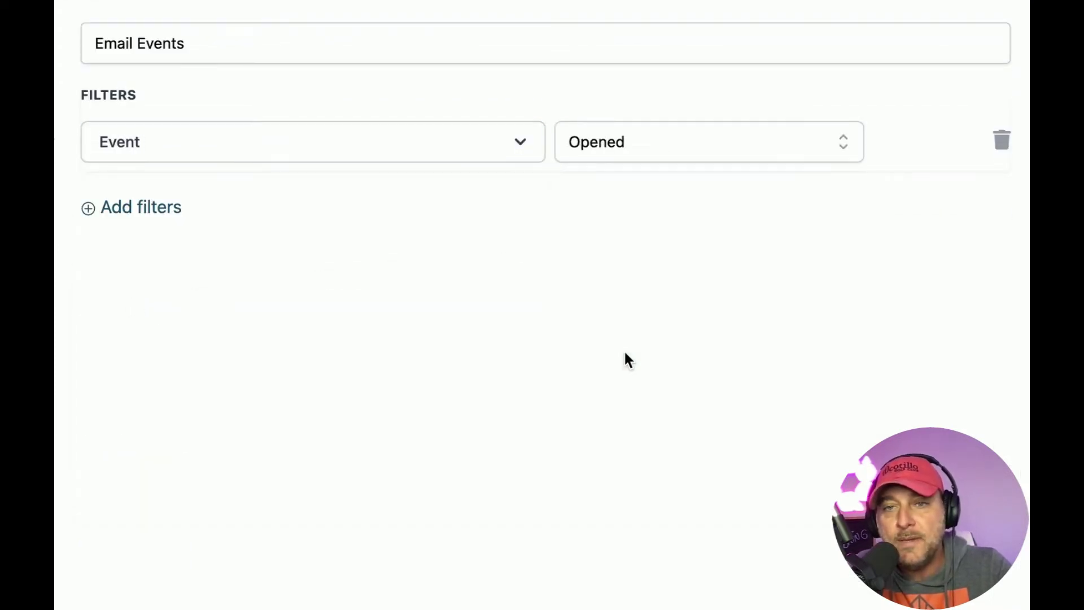
Name the workflow trigger Email Opened and save it.
double_click(206, 38)
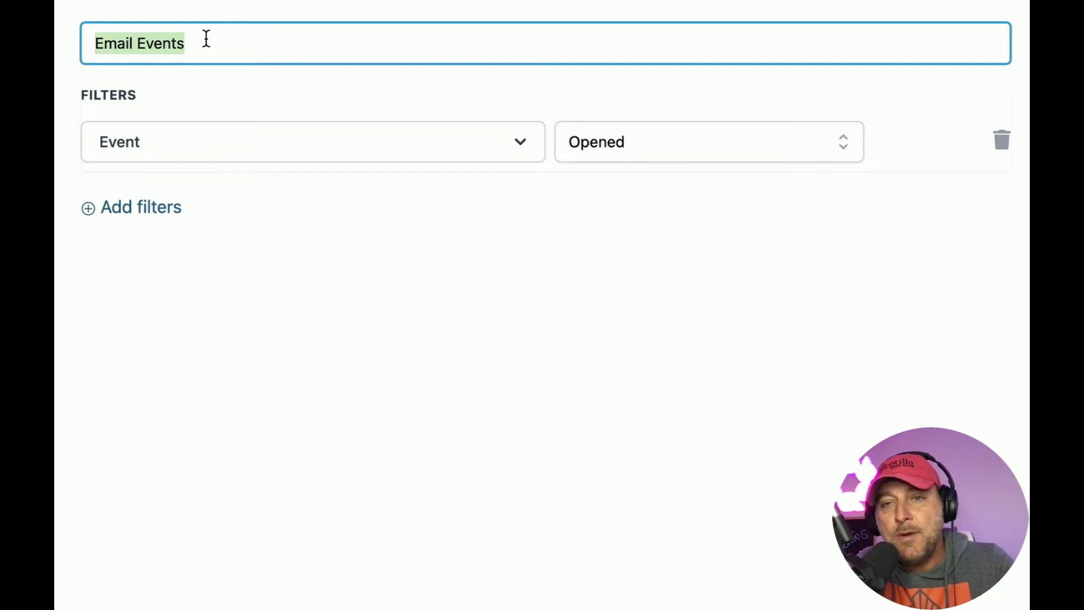
type("Email Ope")
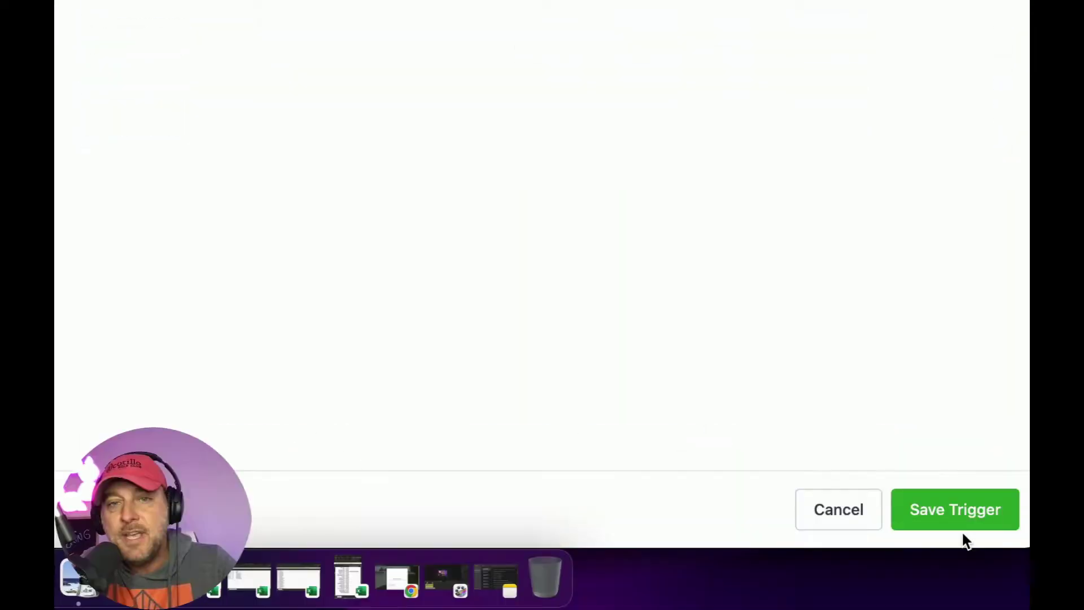
left_click(961, 522)
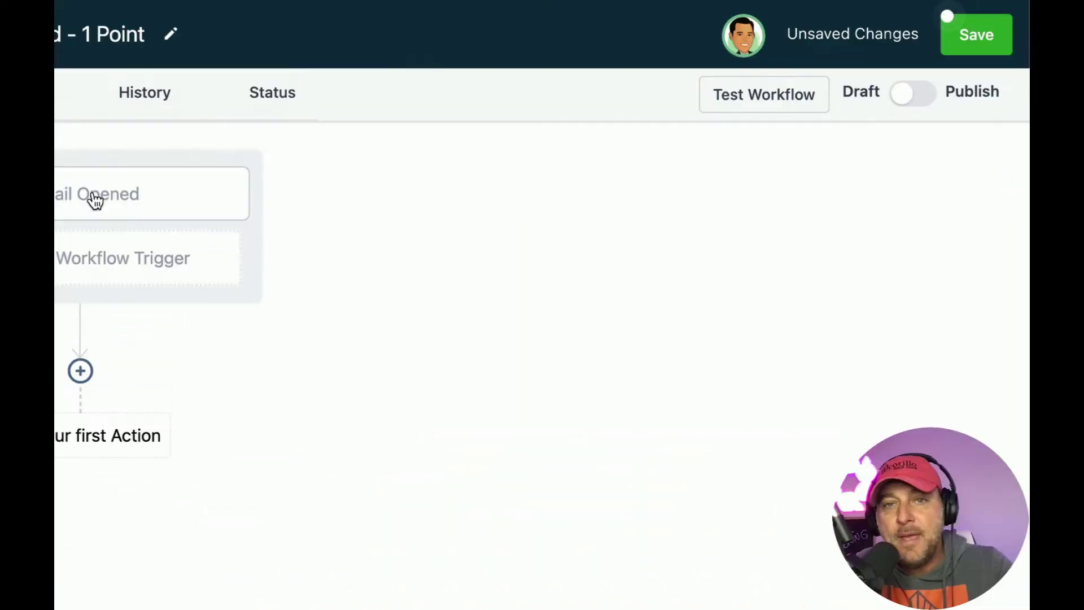
left_click(94, 199)
left_click(146, 467)
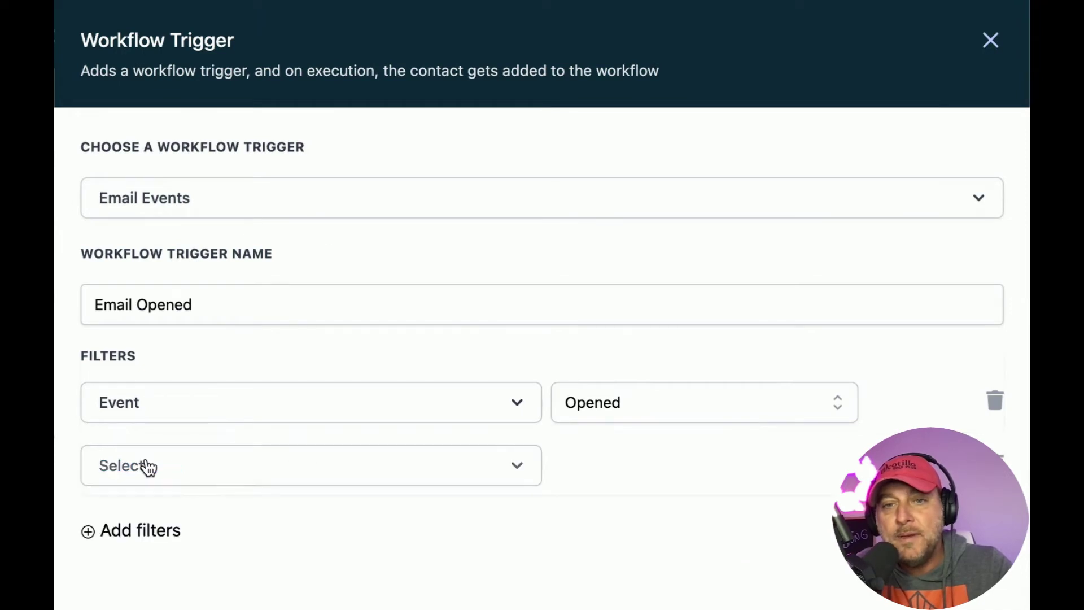
left_click(148, 465)
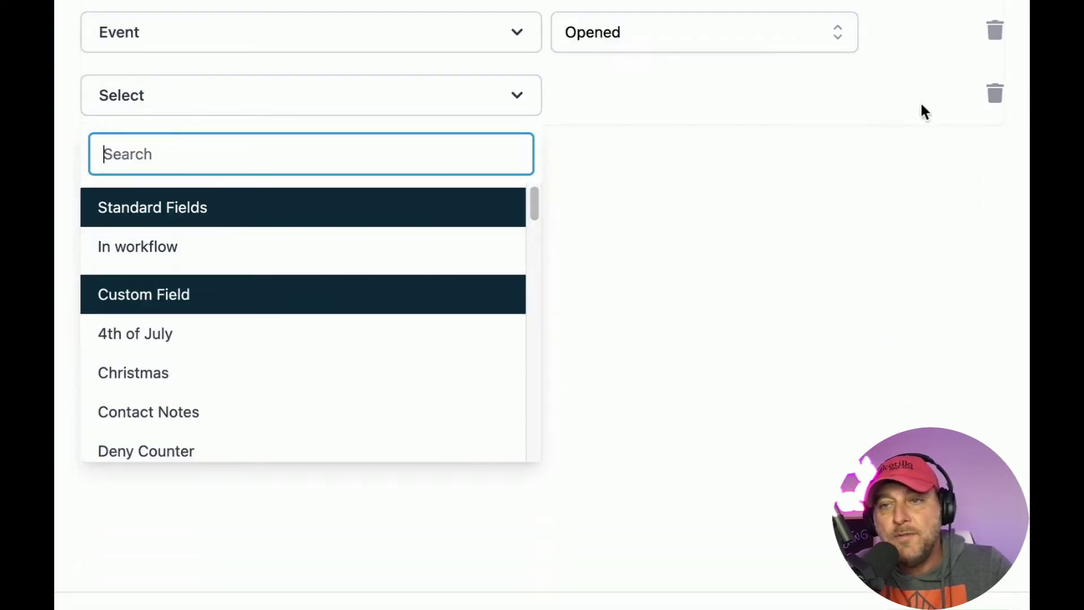
left_click(989, 104)
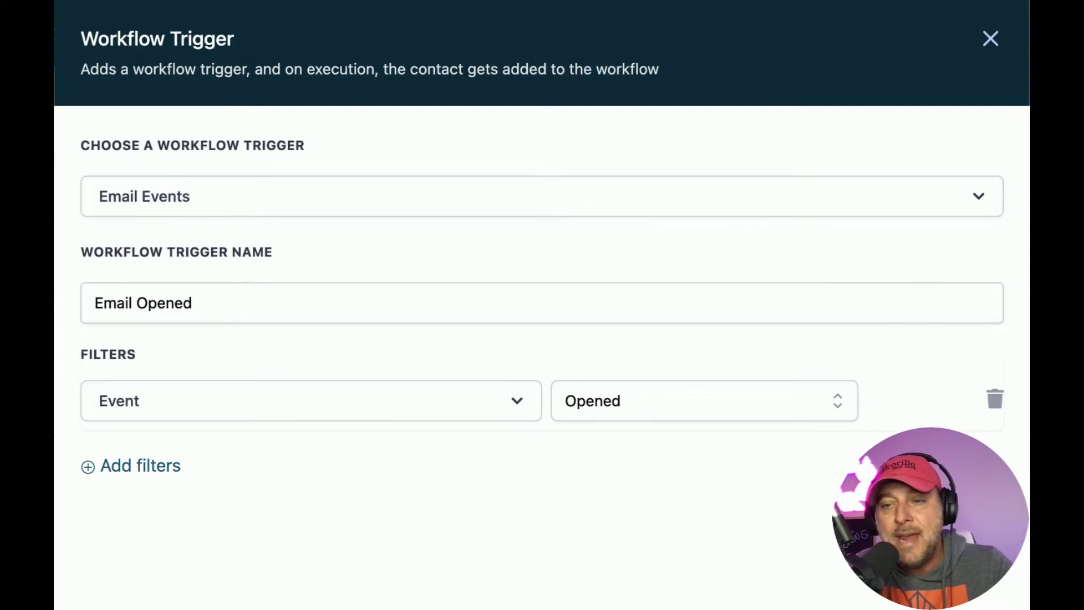
left_click(988, 553)
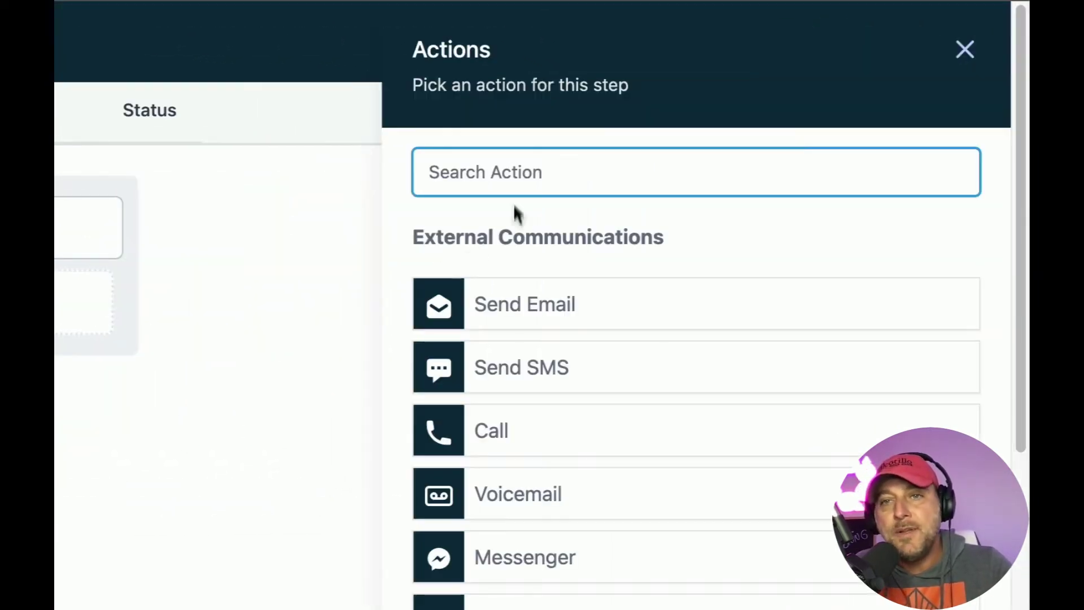
Add a Wait action named Wait 5 Minute with a time delay of 5 minutes and save it.
type("wait")
left_click(494, 283)
left_click(227, 194)
type("5 Minute")
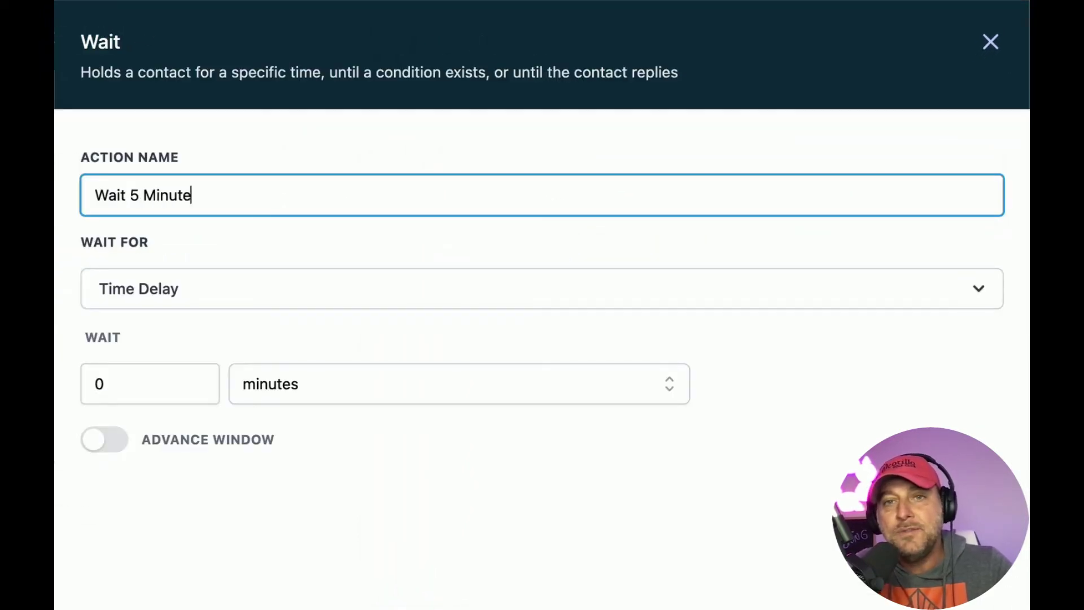
left_click(117, 384)
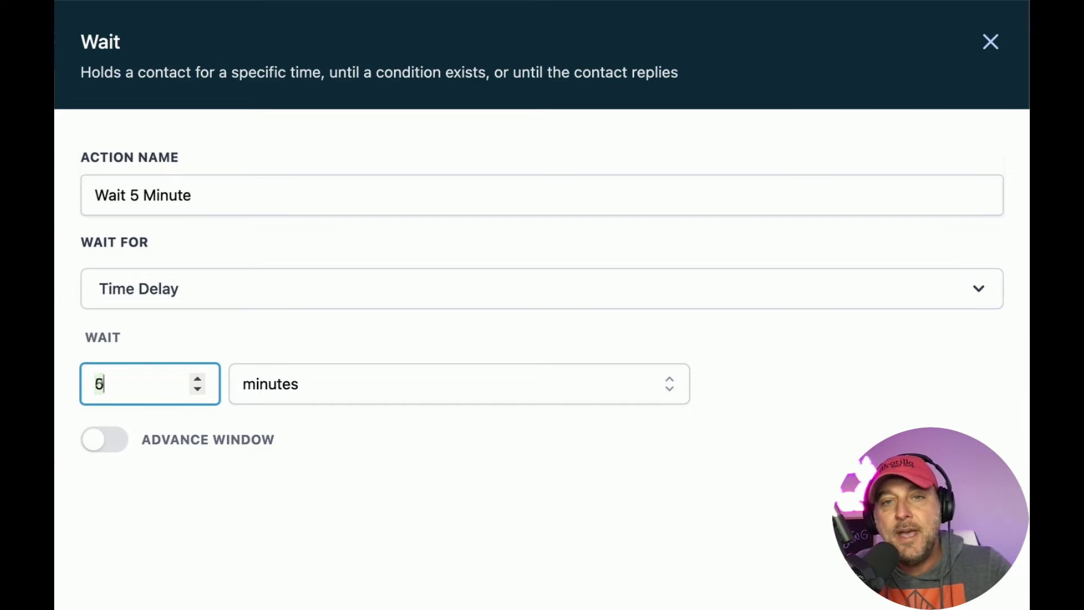
type("5")
left_click(959, 511)
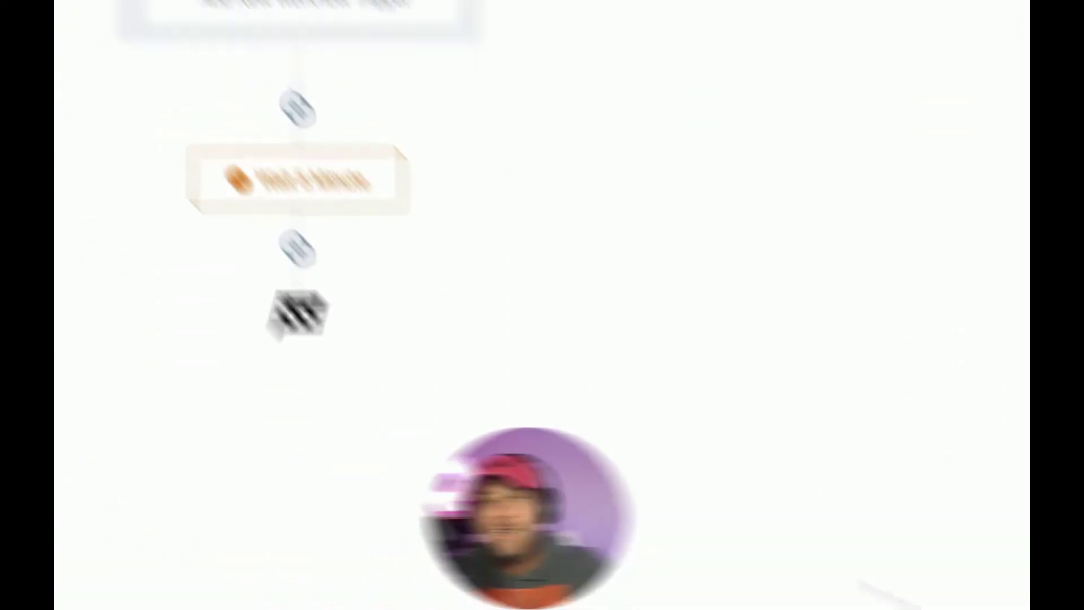
Add a Math Operation action after the Wait 5 Minute step and select the Lead Score2 field for it.
left_click(530, 499)
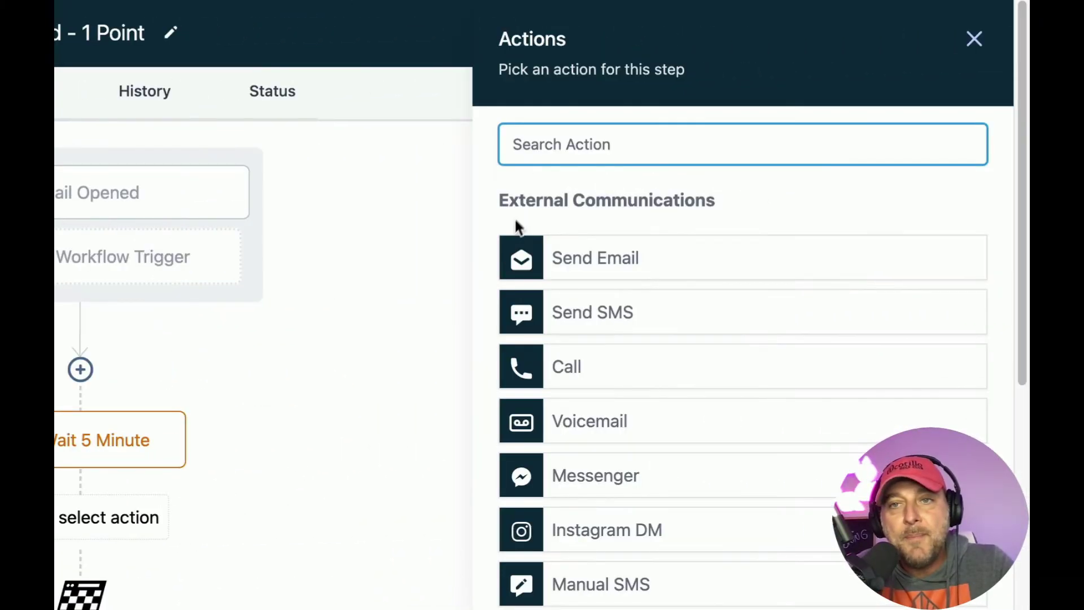
type("math")
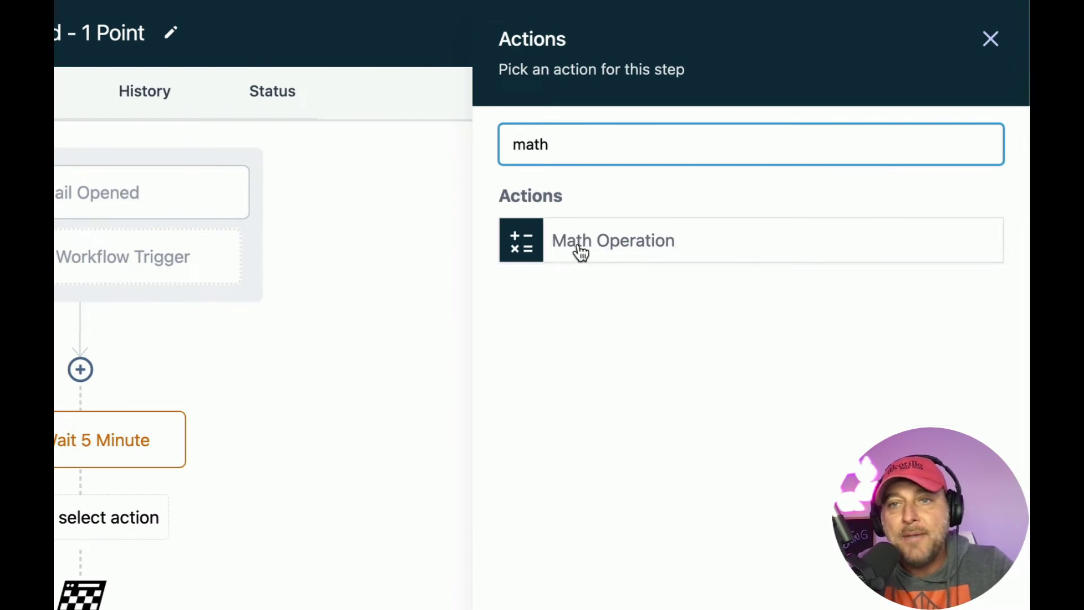
left_click(581, 252)
left_click(431, 387)
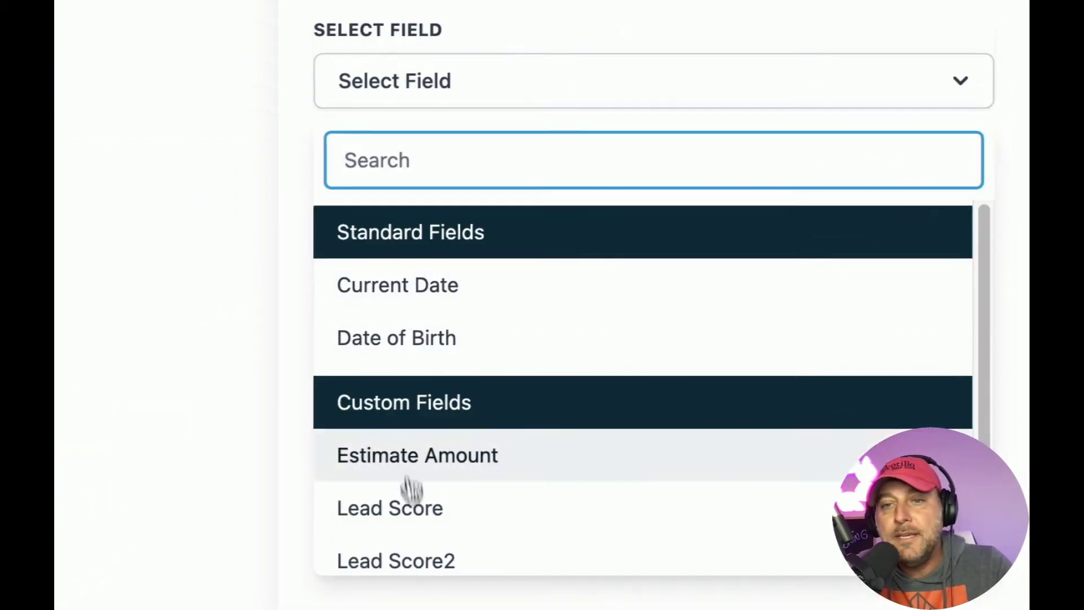
left_click(418, 561)
Set the math operation to add 1, choose Lead Score2 as the field to update, and save the action.
left_click(472, 319)
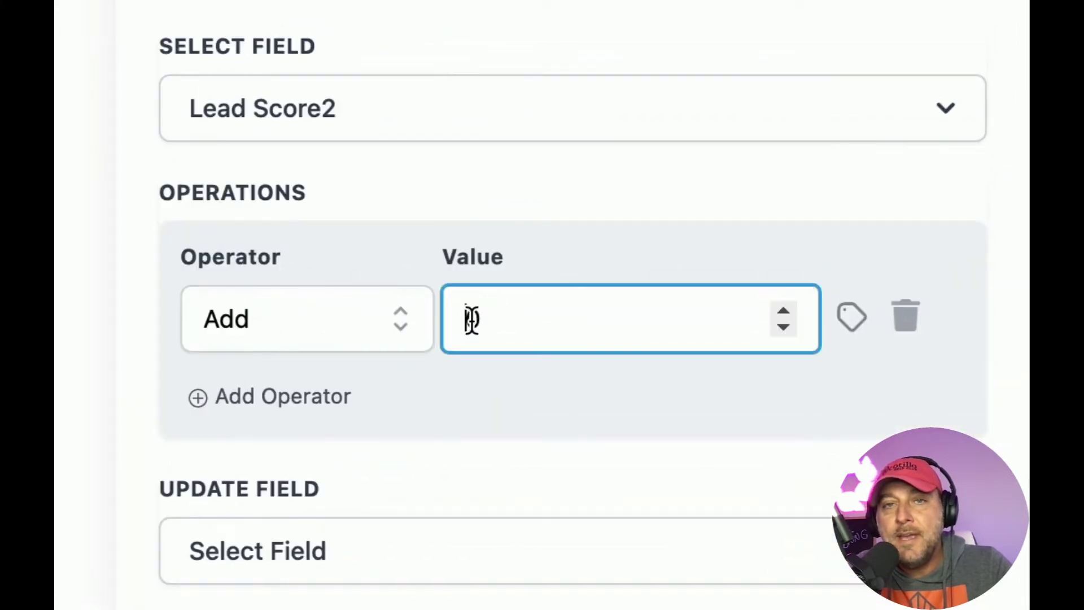
type("1")
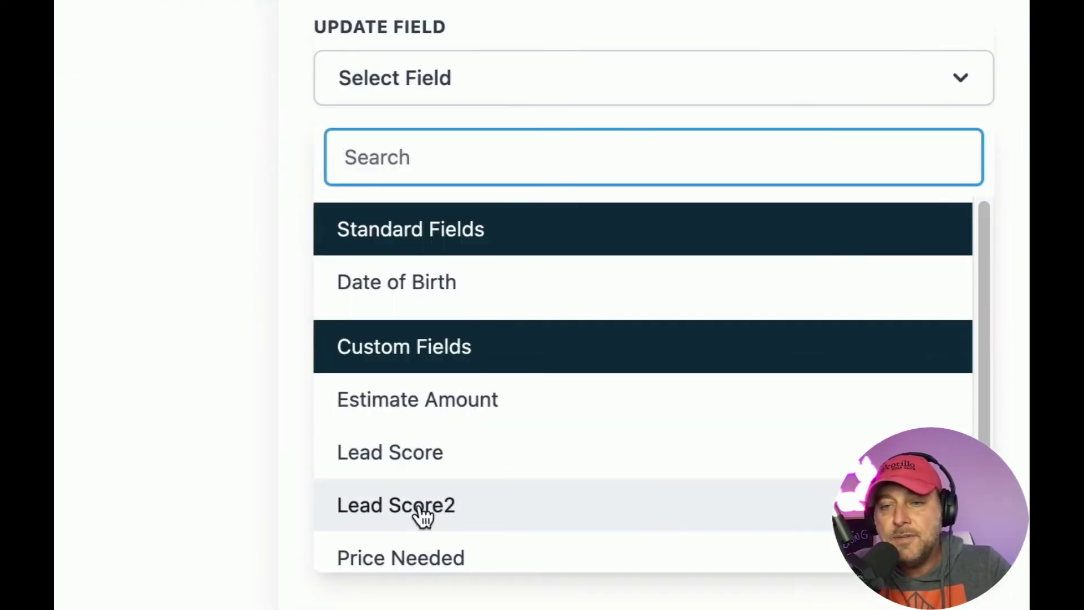
left_click(424, 511)
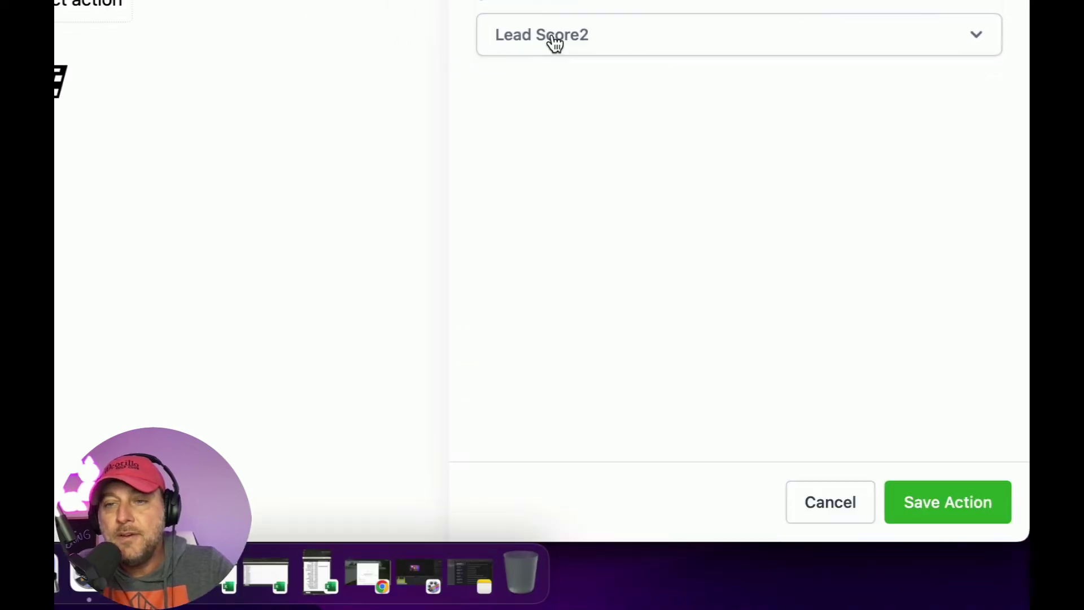
left_click(931, 513)
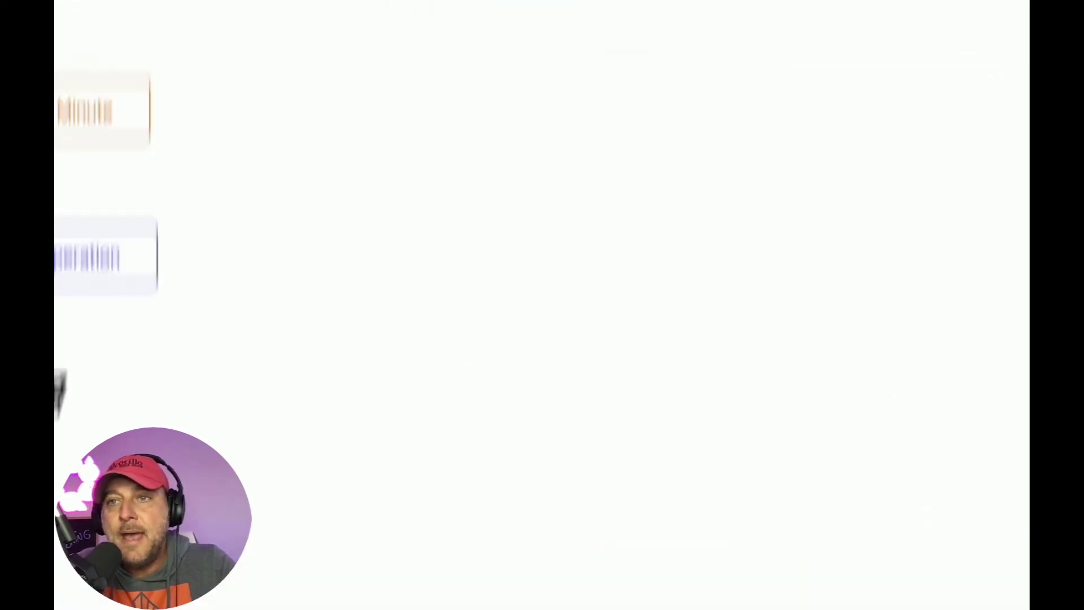
Publish and save the Email Opened - 1 Point workflow.
left_click(950, 39)
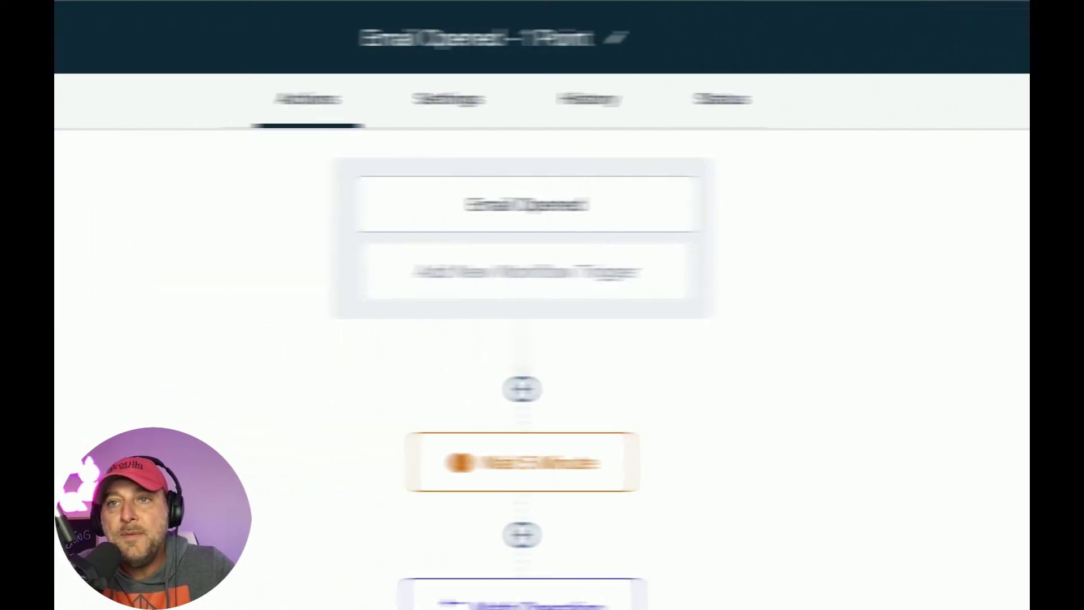
left_click(499, 106)
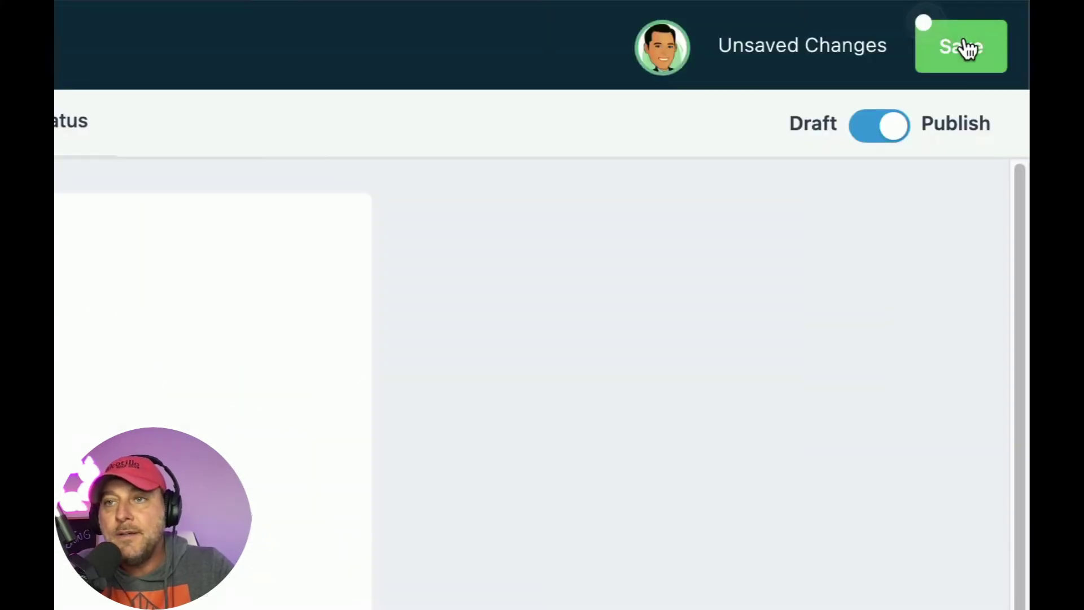
left_click(960, 43)
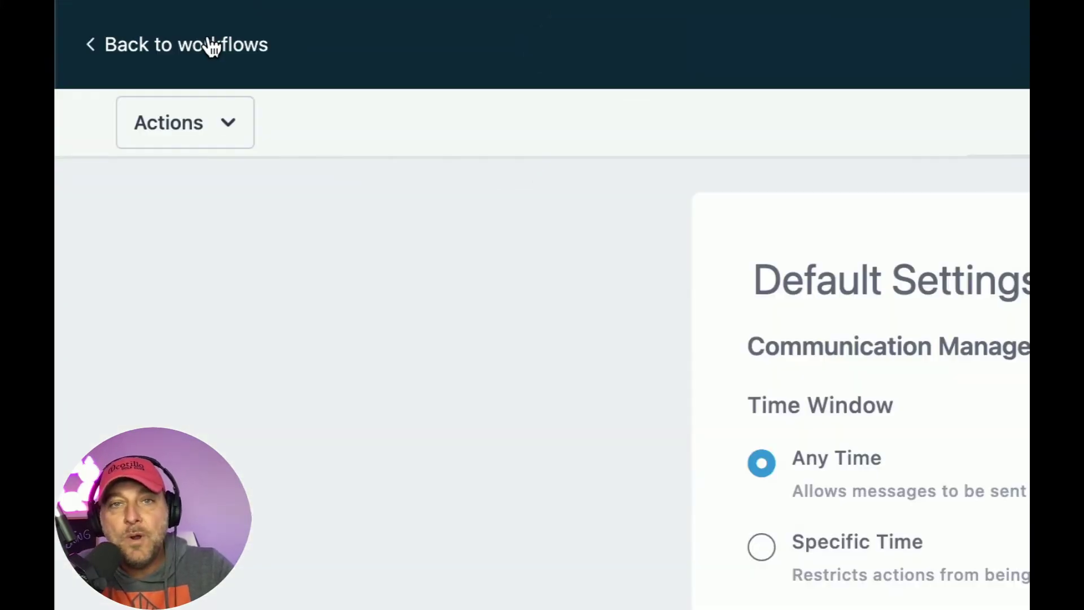
Return to the workflow list and clone Email Opened - 1 Point as Email Clicked - 3 Points.
left_click(211, 48)
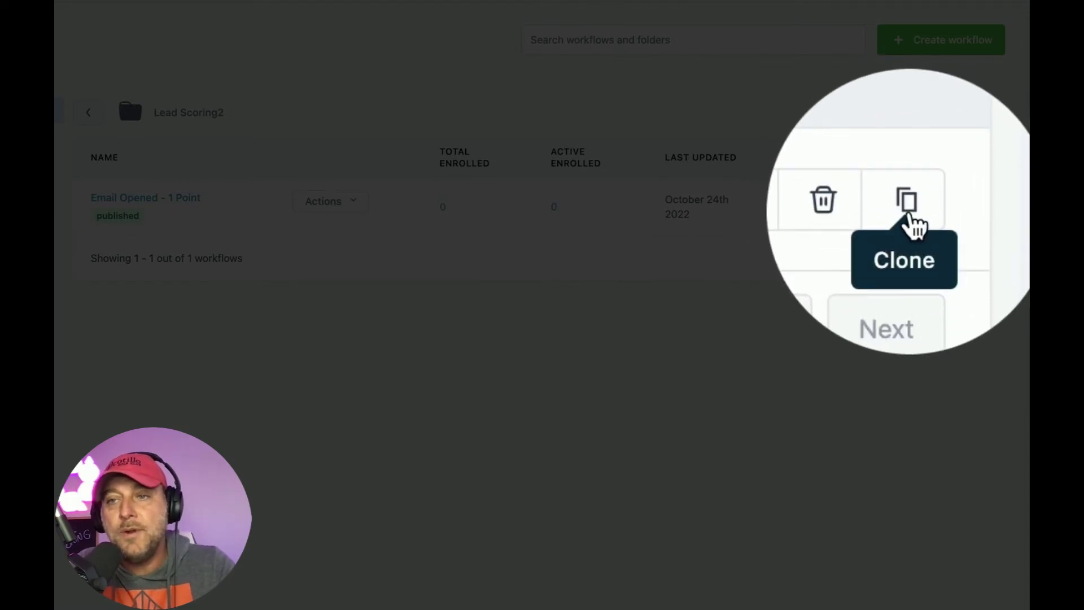
left_click(982, 209)
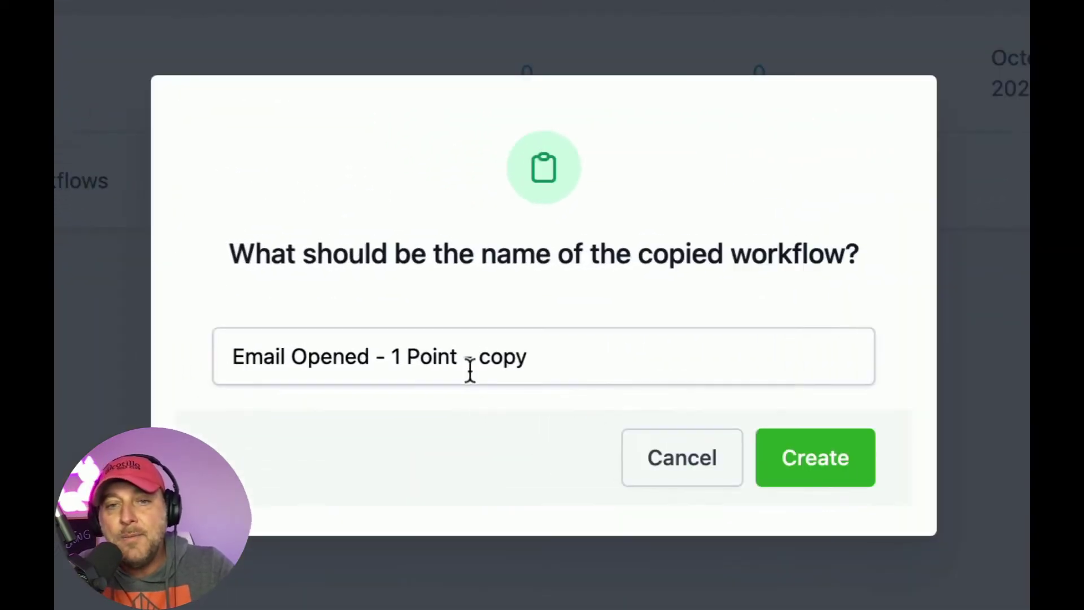
double_click(450, 364)
double_click(295, 357)
type("Clicked")
key("BackSpace")
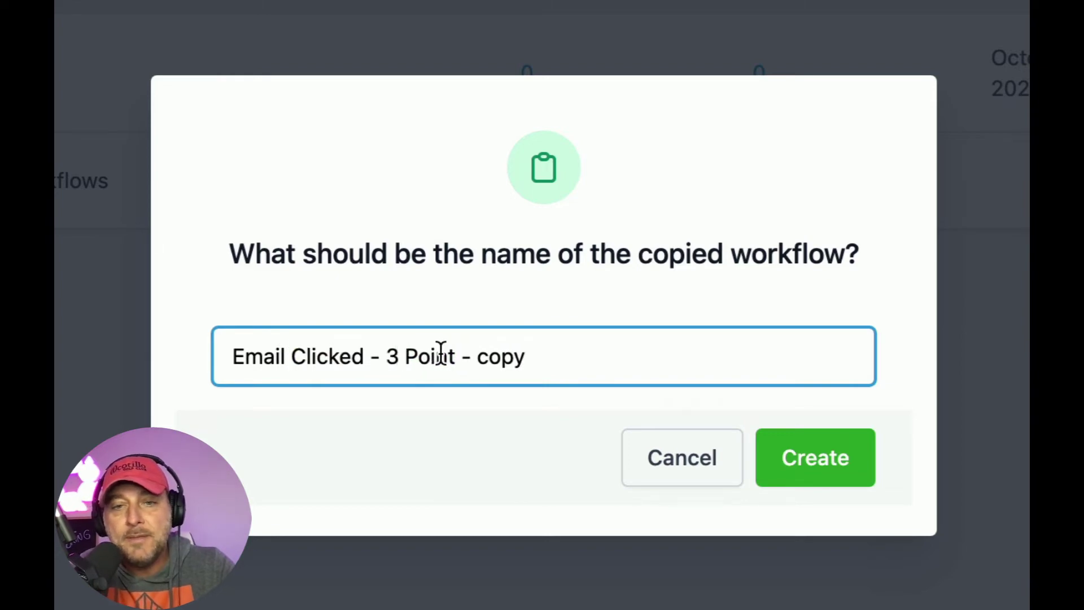
key("Delete")
key("Delete")
key("Delete")
key("Delete")
key("Delete")
key("Delete")
key("Delete")
type("s")
left_click(813, 467)
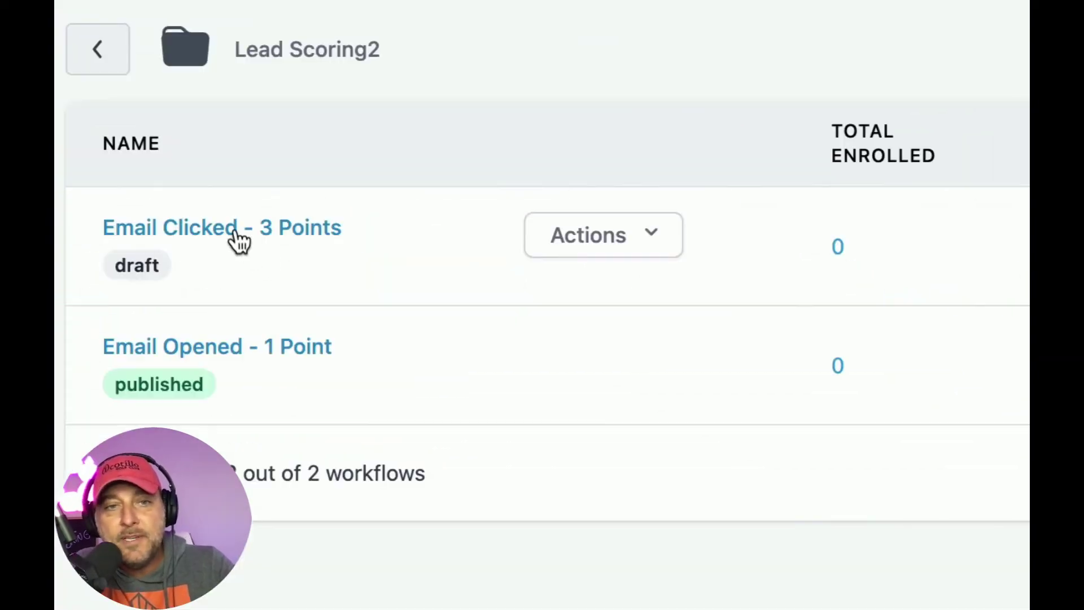
In the Email Clicked - 3 Points workflow, set the trigger's event filter to Clicked, rename the trigger Email Clicked, and save it.
left_click(240, 242)
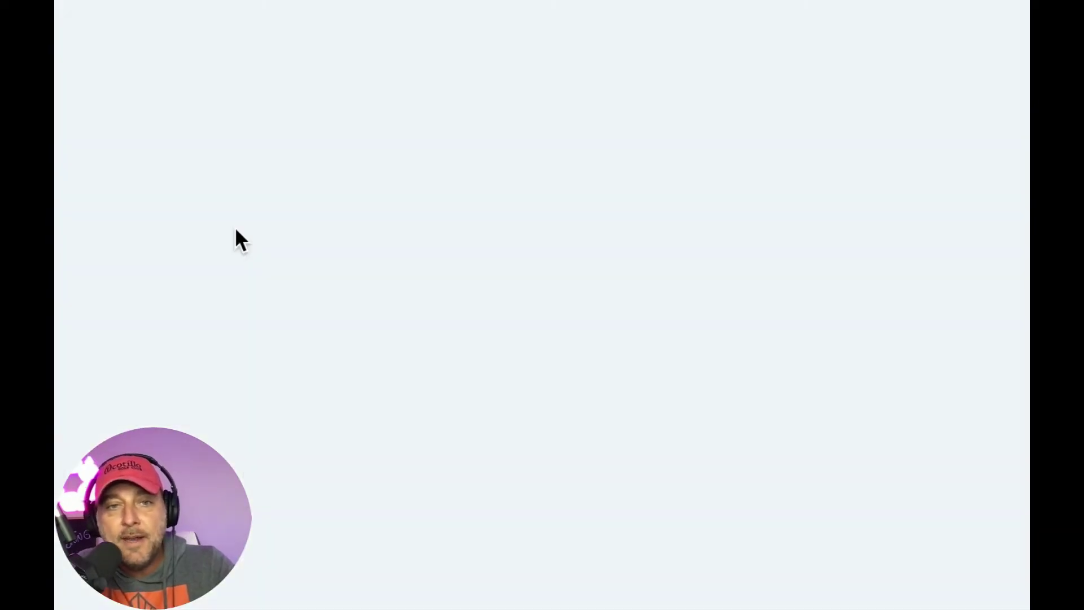
left_click(589, 293)
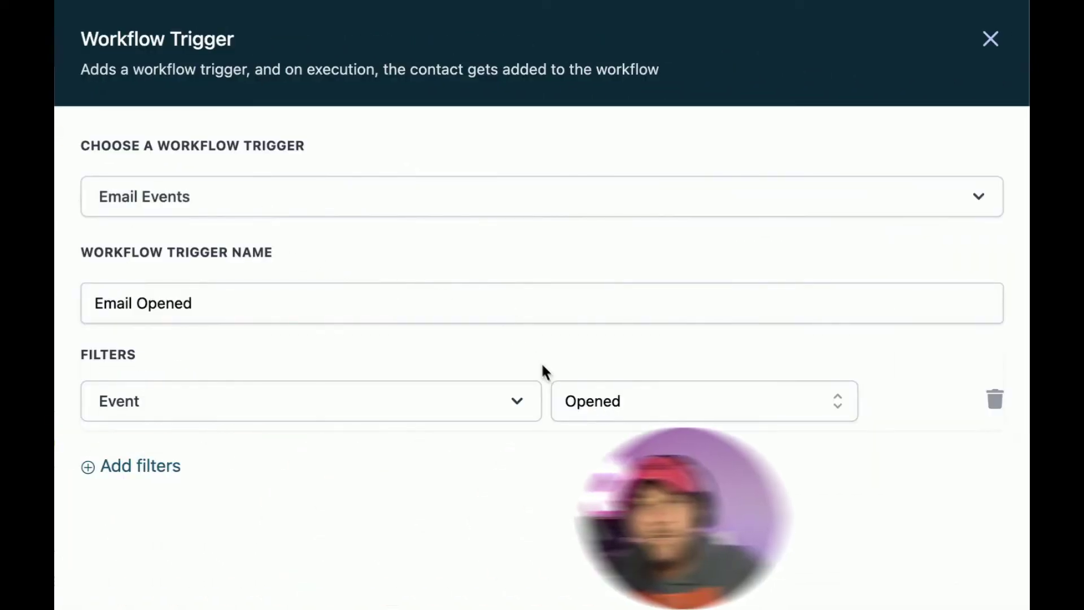
left_click(585, 401)
left_click(595, 540)
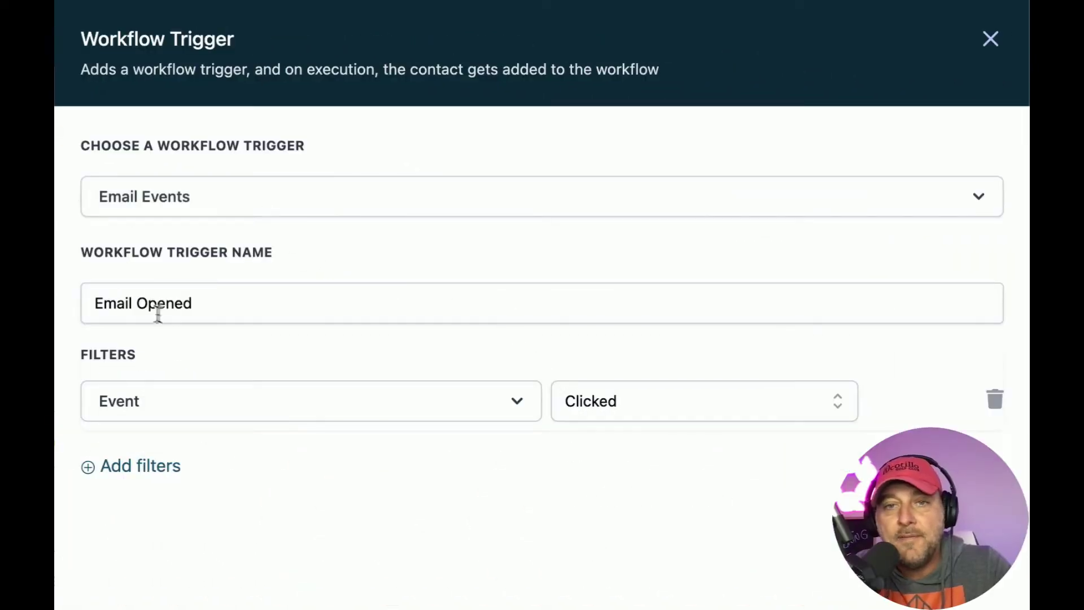
double_click(141, 305)
type("Click")
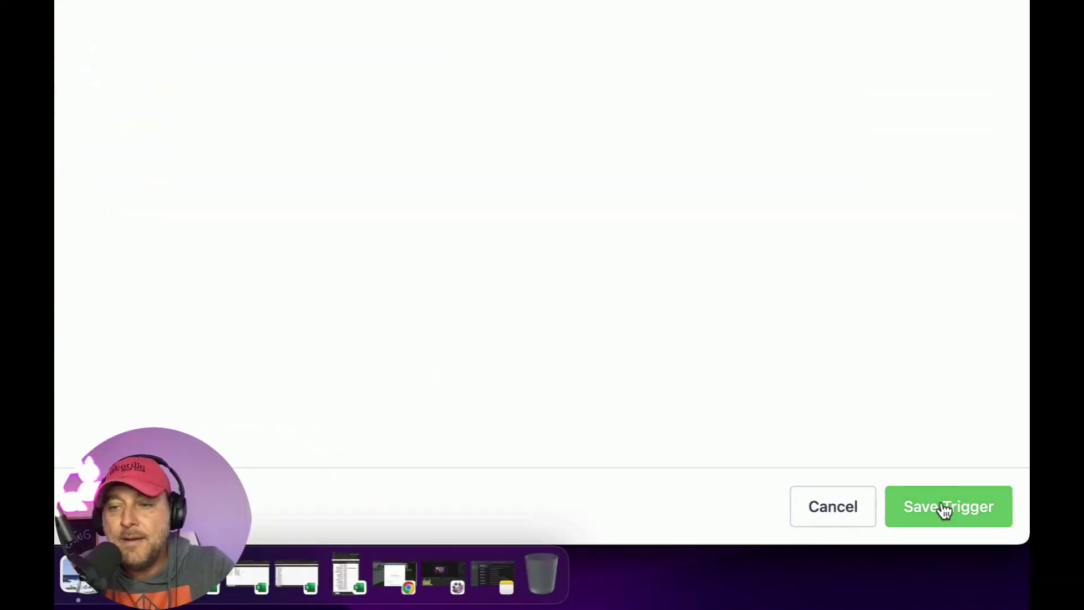
left_click(945, 507)
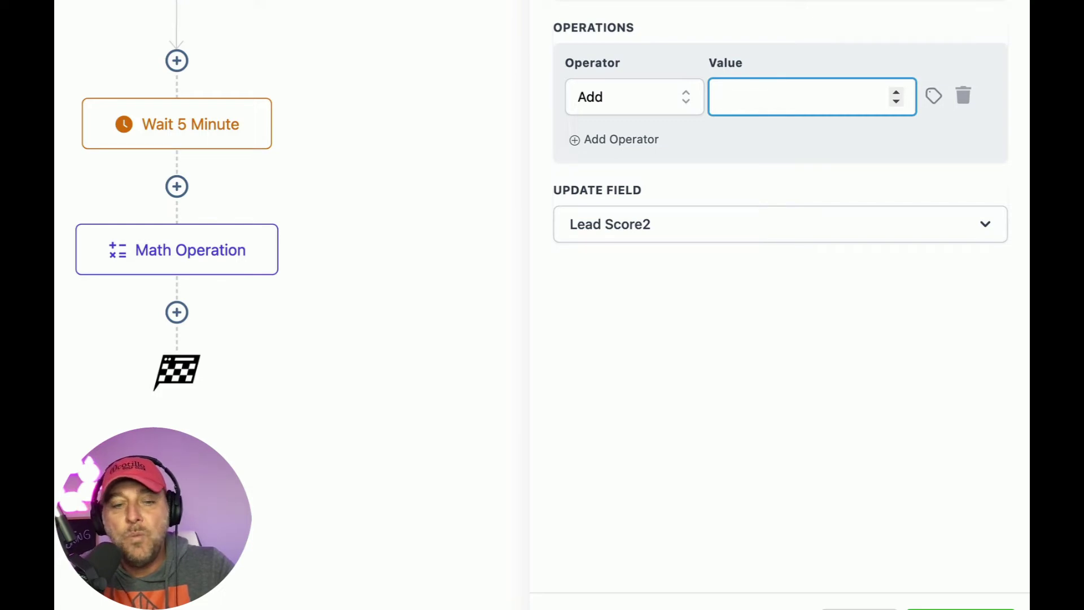
Set the Math Operation to add 3 to Lead Score2 and publish the Email Clicked - 3 Points workflow.
left_click(960, 609)
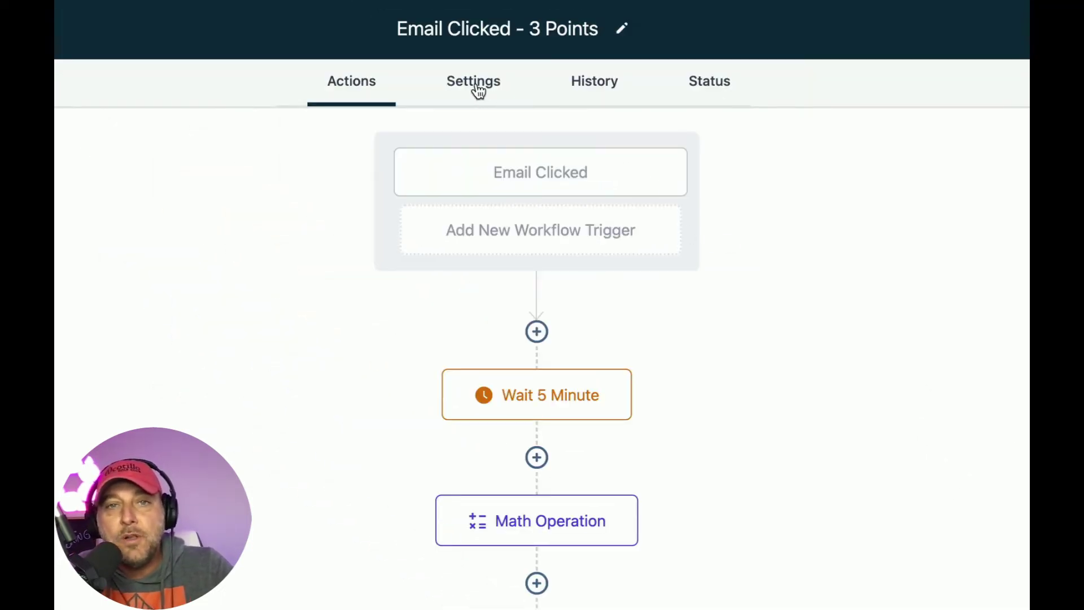
left_click(477, 91)
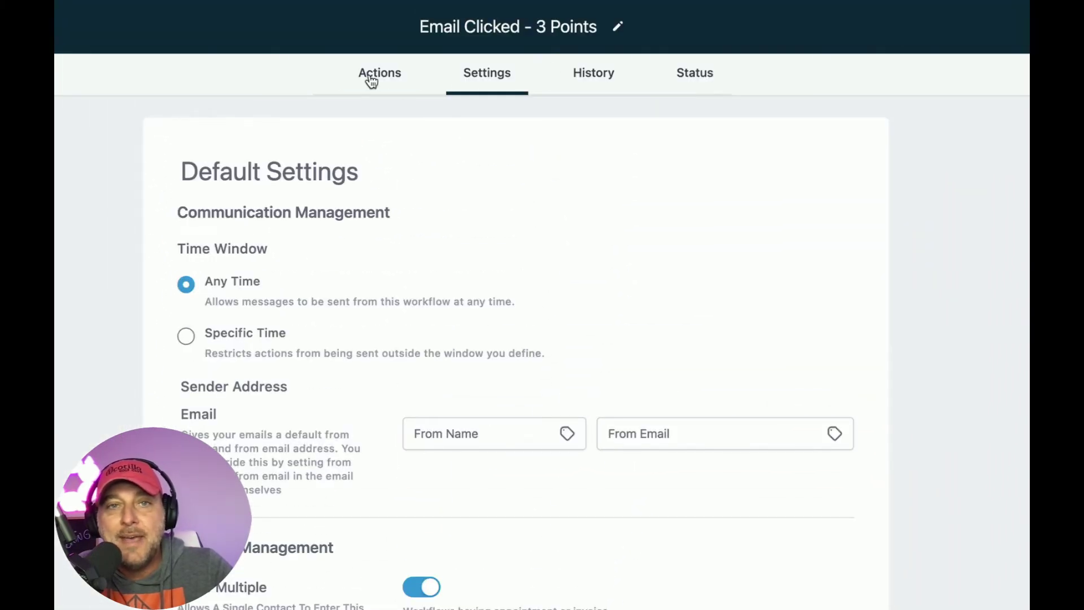
left_click(371, 81)
left_click(876, 118)
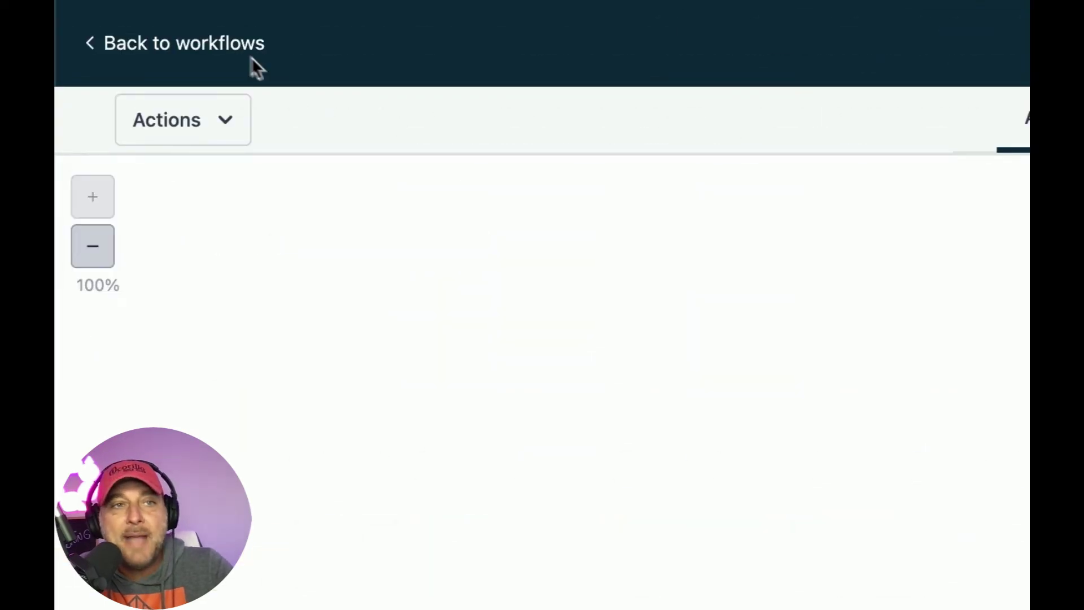
Return to the workflow list and clone Email Clicked - 3 Points as Form Submit - 5 Points.
left_click(242, 65)
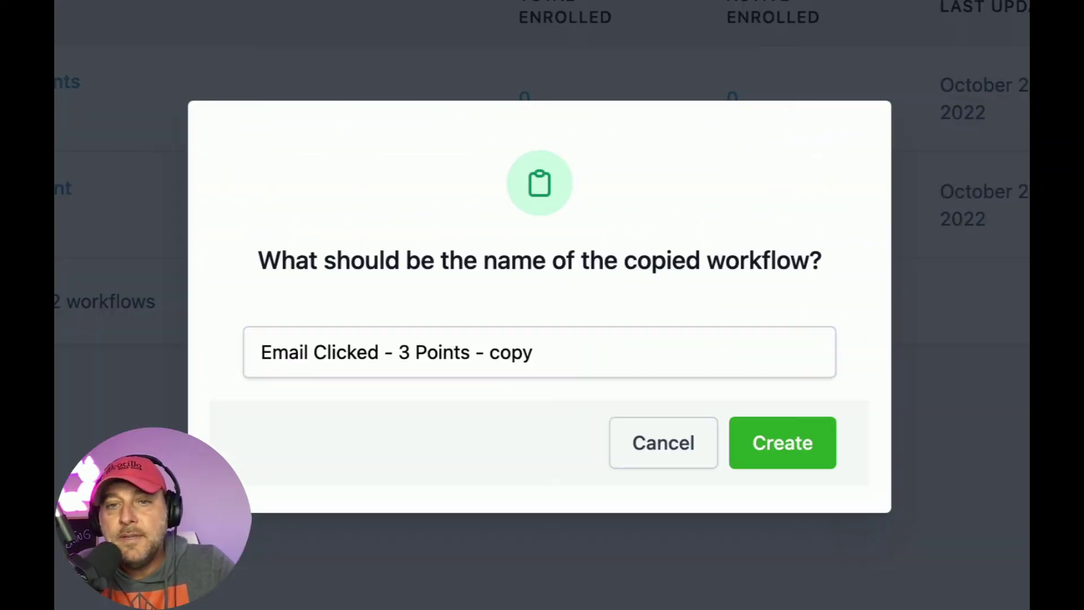
left_click_drag(263, 353, 612, 351)
type("f")
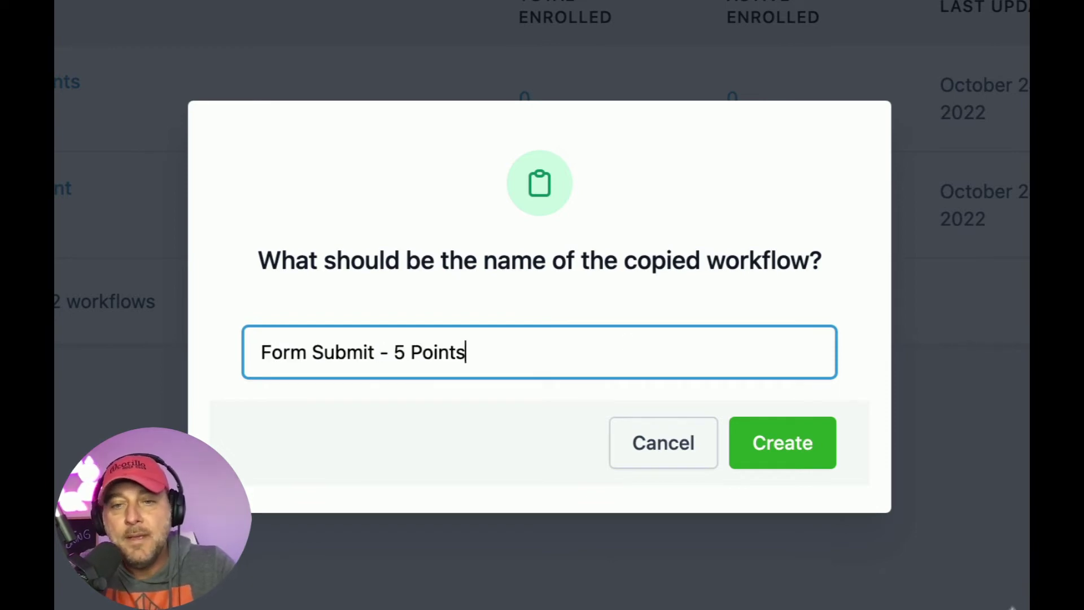
left_click(807, 459)
In the Form Submit - 5 Points workflow, change the trigger type to Form submitted and save it as Form Submitted.
left_click(231, 260)
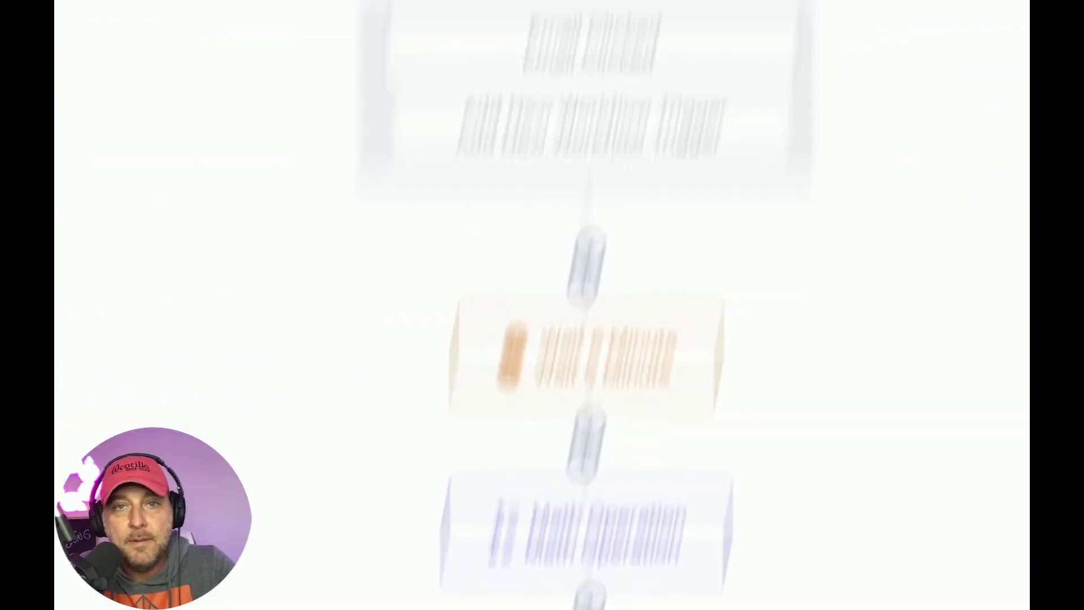
left_click(562, 262)
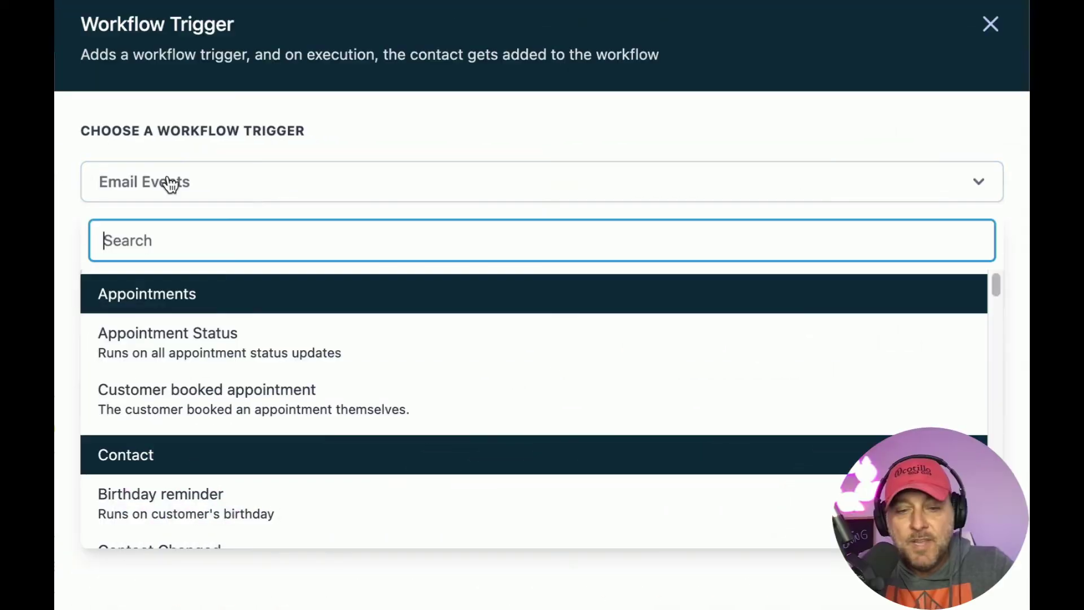
type("form")
left_click(184, 262)
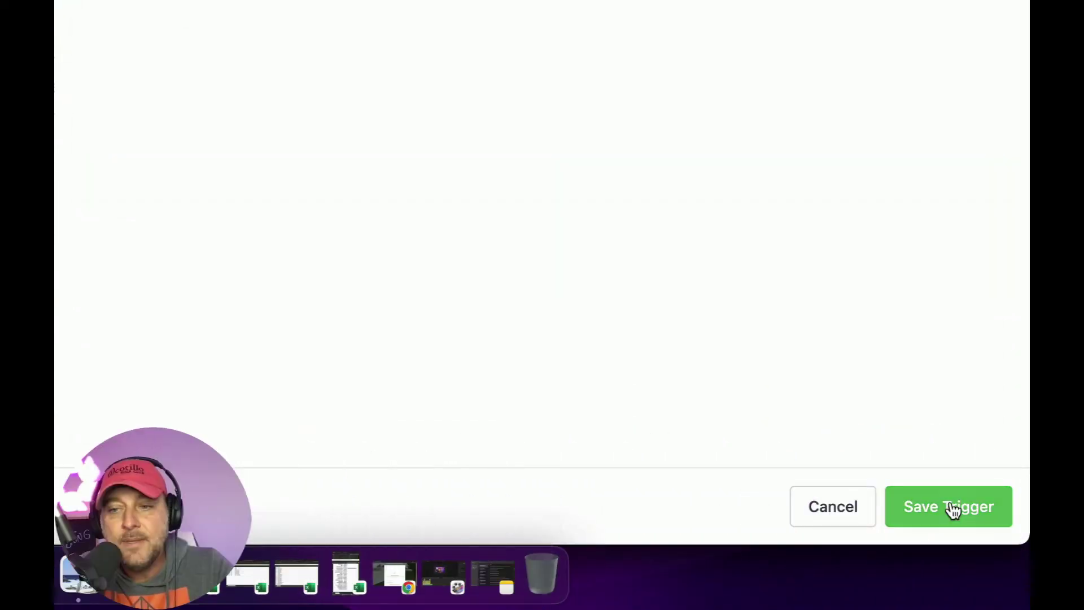
left_click(953, 507)
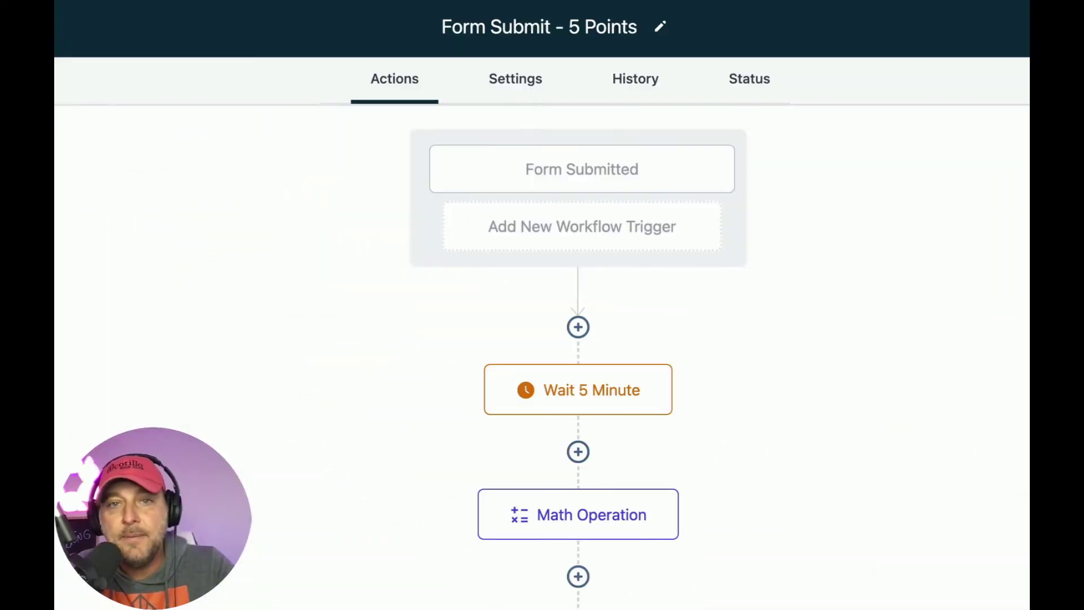
Set the Math Operation to add 5 to Lead Score2, then publish and save the Form Submit - 5 Points workflow.
left_click(573, 516)
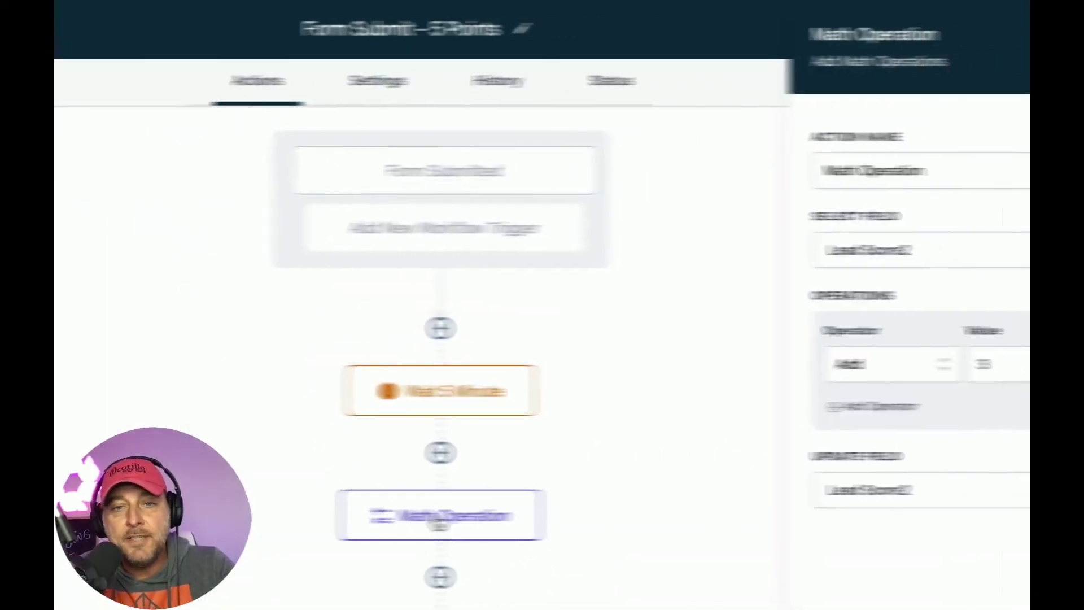
key("BackSpace")
type("5")
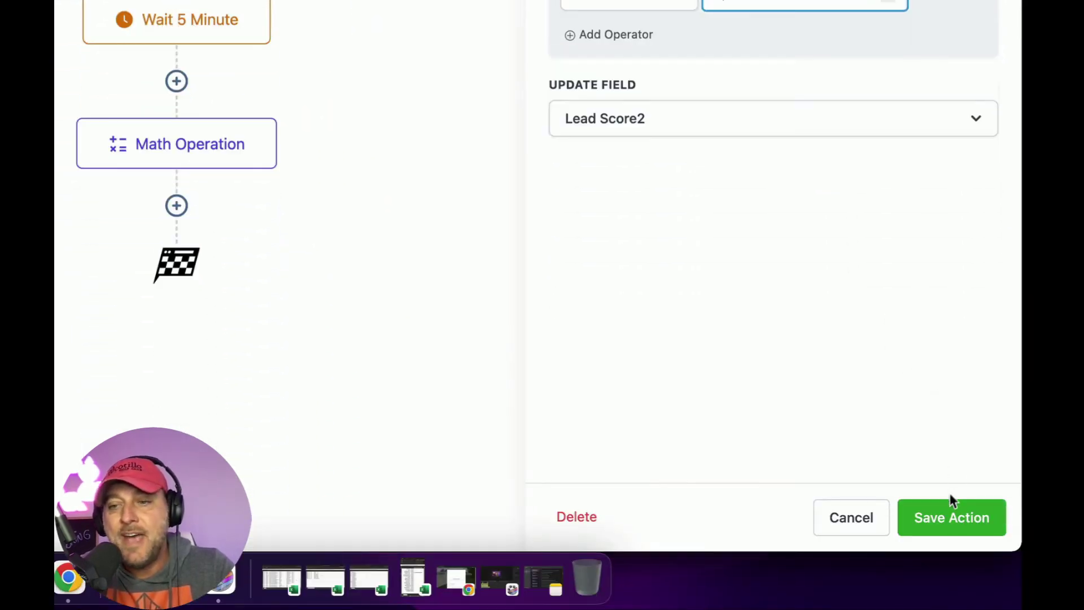
left_click(953, 507)
left_click(977, 44)
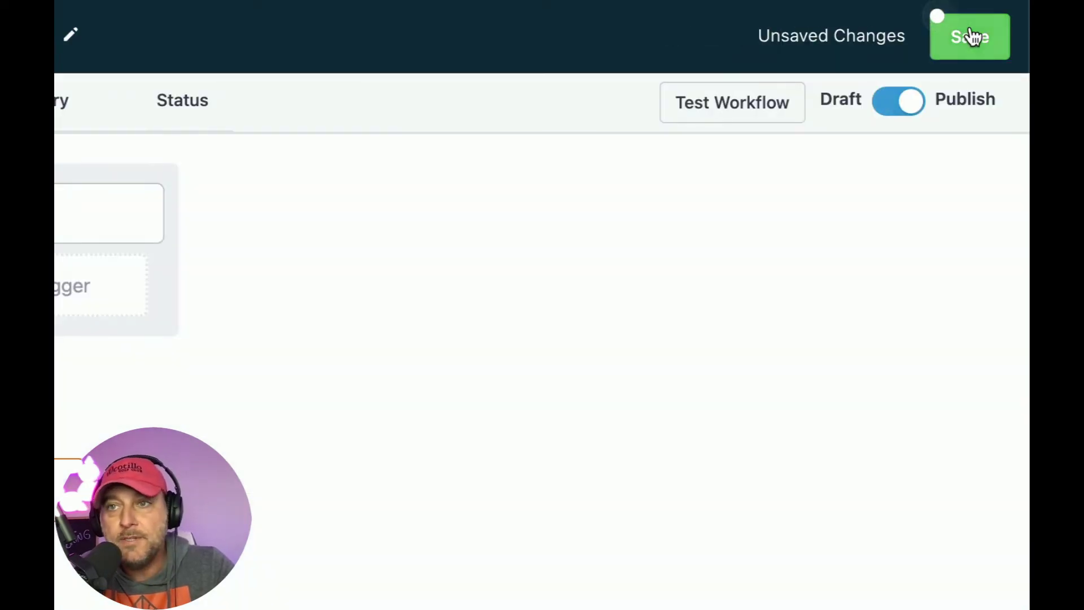
left_click(972, 37)
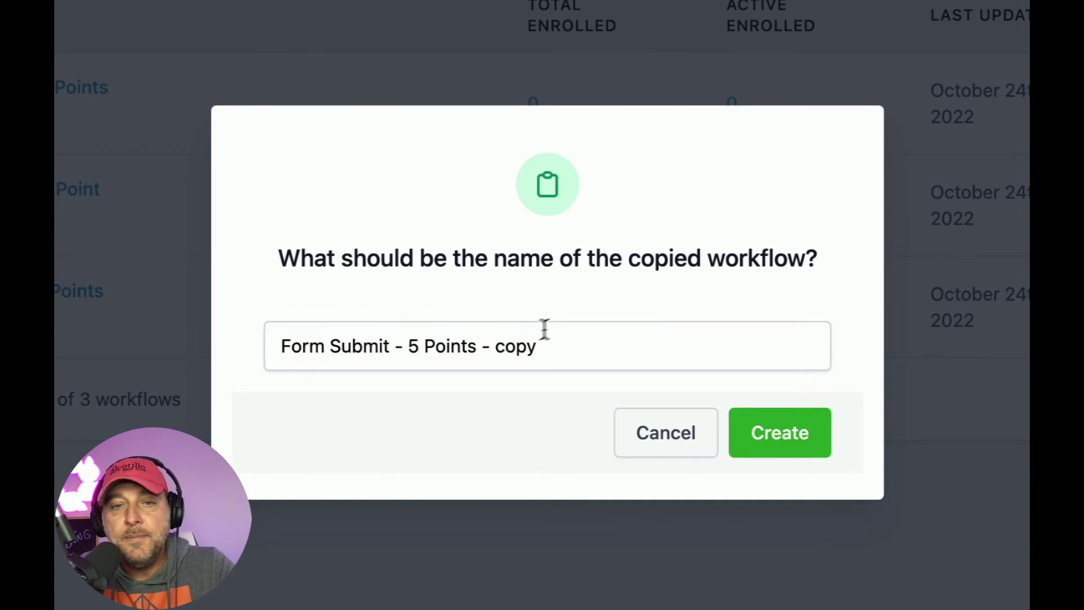
Clone the Form Submit - 5 Points workflow as Survey Submit - 10 Points.
triple_click(591, 349)
type("s")
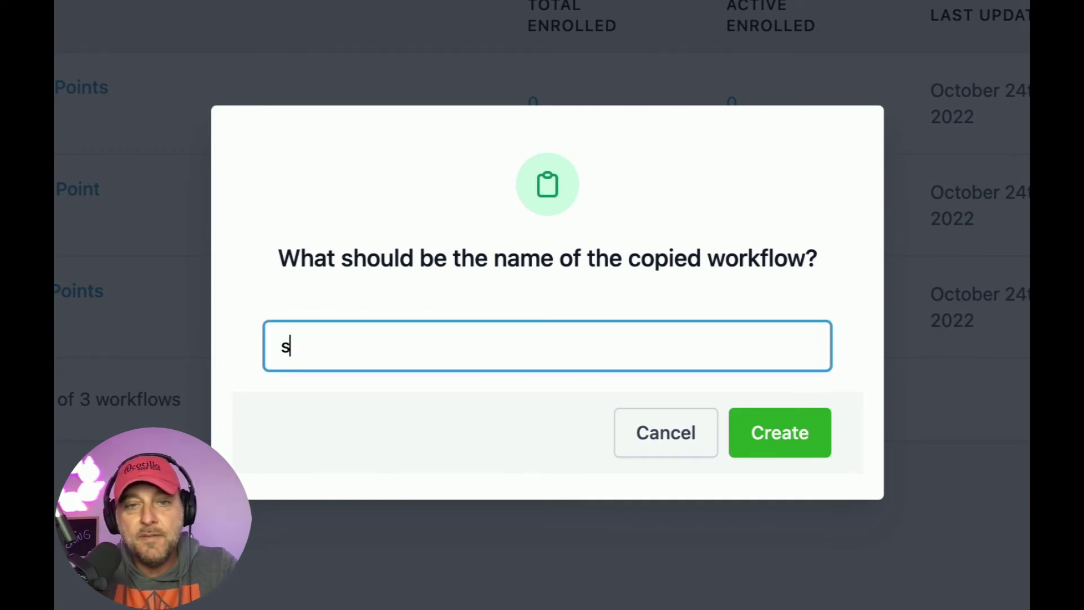
type("urvey Submit - 10 Points")
left_click(806, 449)
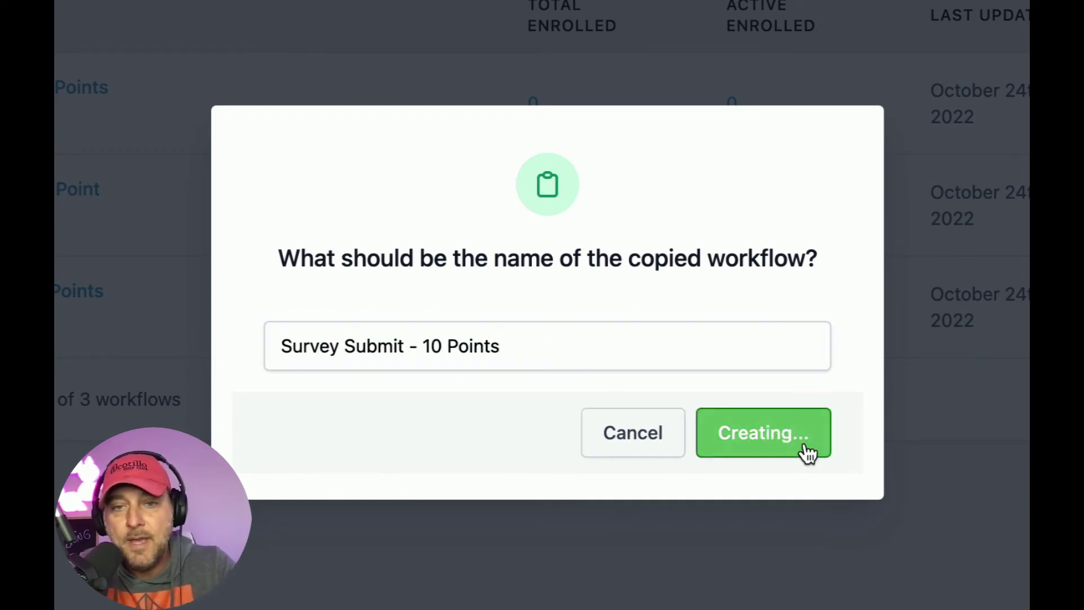
In the Survey Submit - 10 Points workflow, change the trigger type to the survey submission trigger and save it as Survey Submitted.
left_click(181, 333)
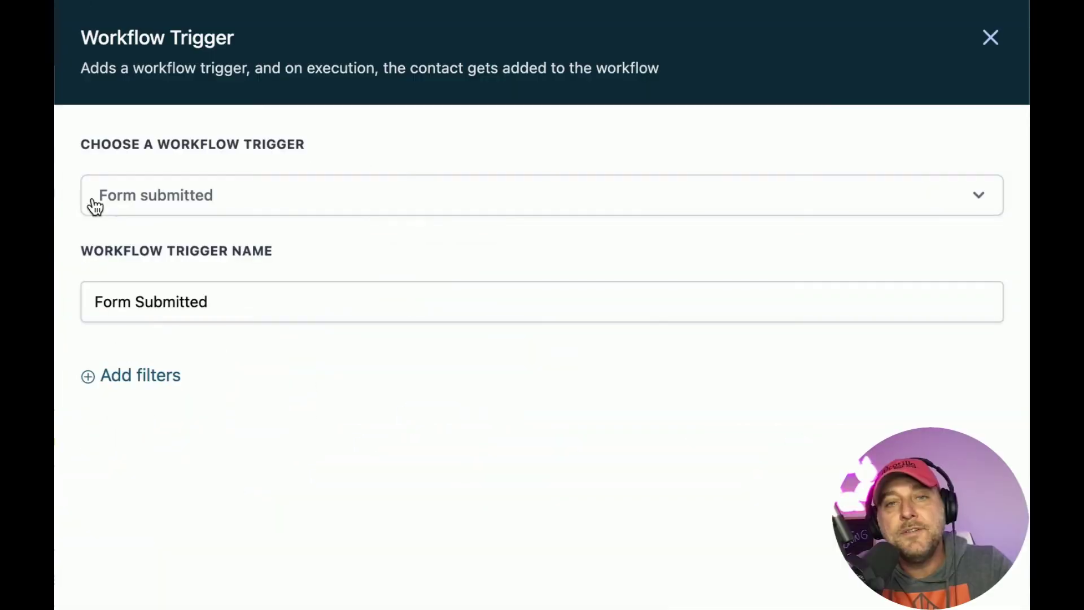
left_click(186, 193)
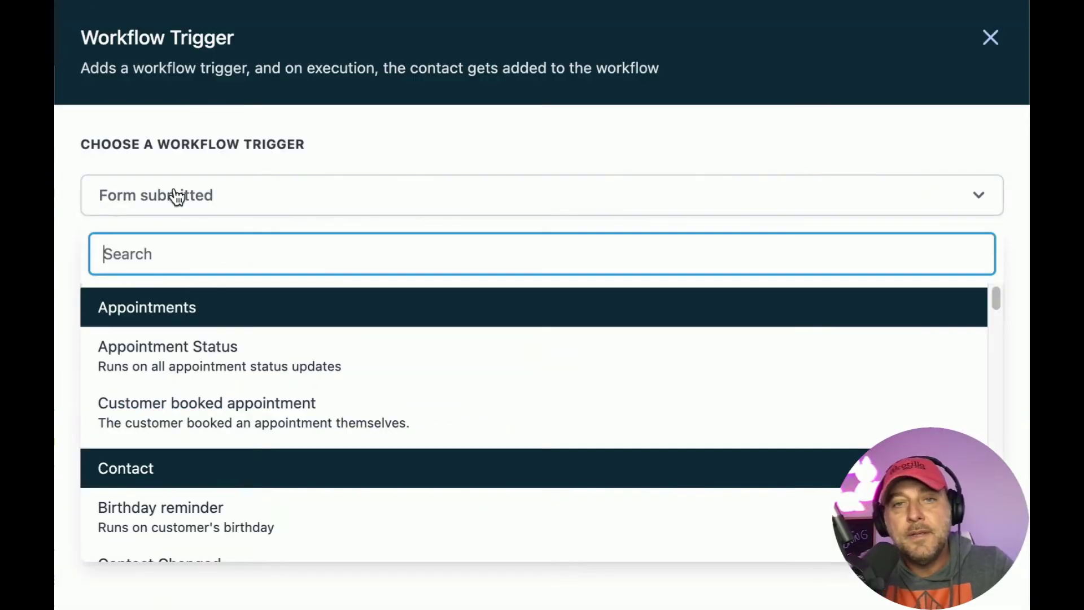
type("surv")
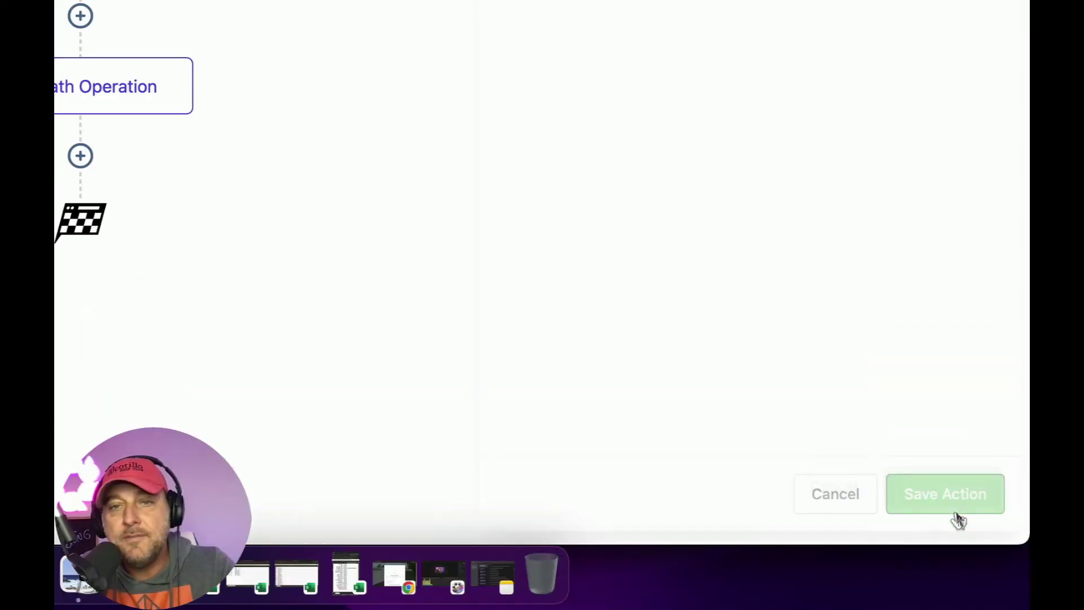
left_click(953, 506)
Set the Math Operation to add 10 to Lead Score2, then publish and save the Survey Submit - 10 Points workflow.
left_click(543, 449)
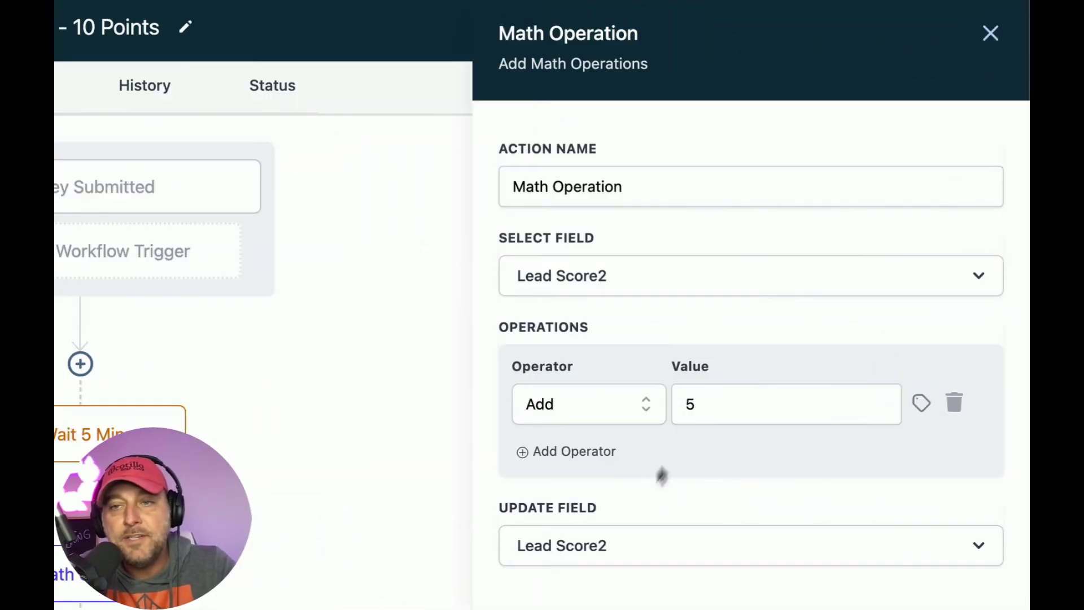
type("10")
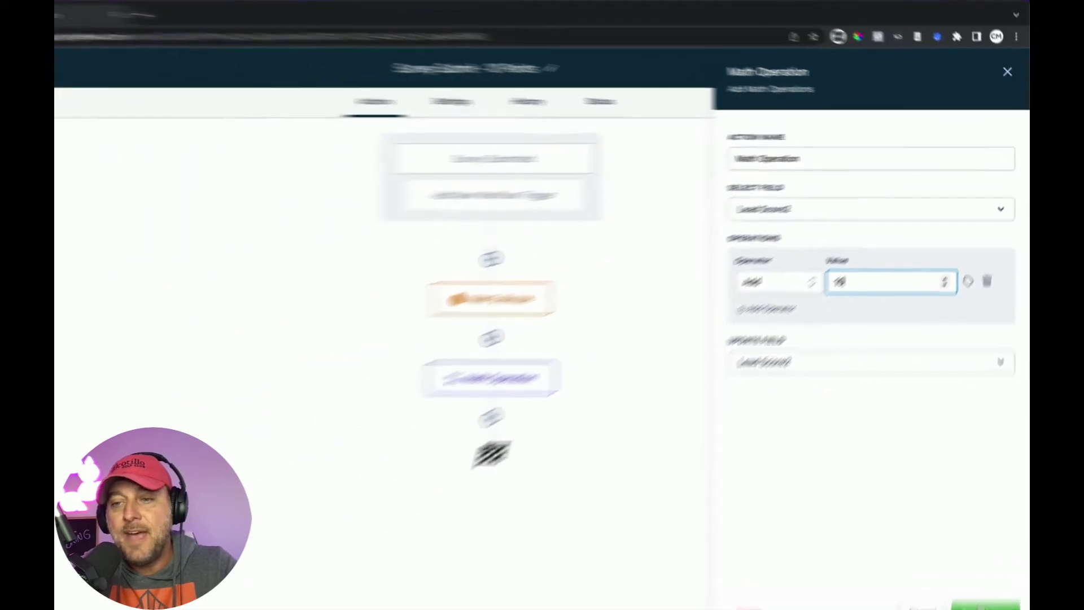
left_click(986, 587)
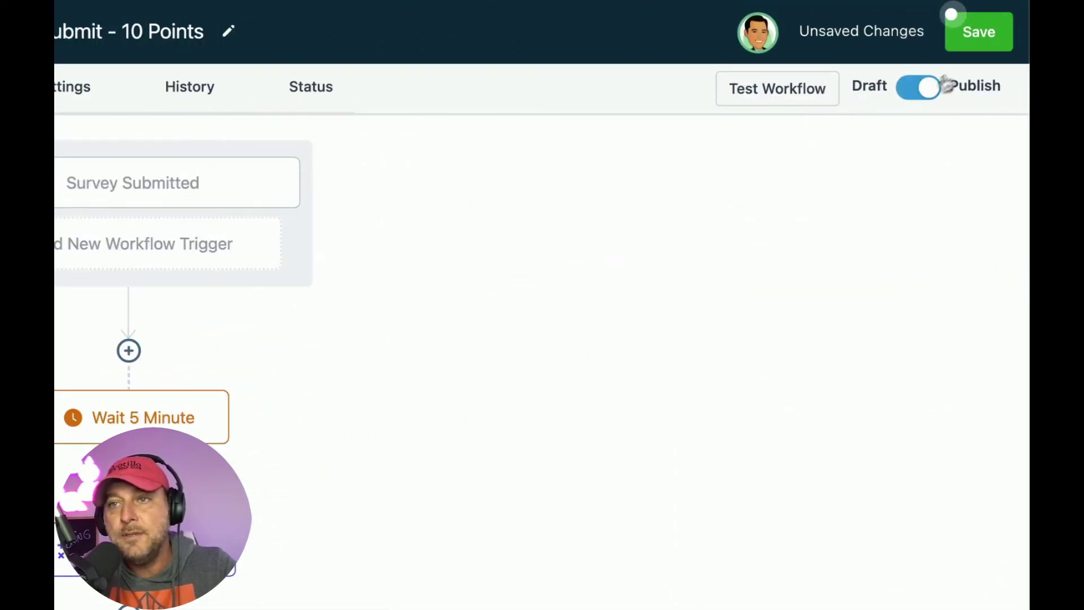
left_click(980, 36)
Return to the workflow list and clone Survey Submit - 10 Points as Appointment - 15 Points.
left_click(190, 35)
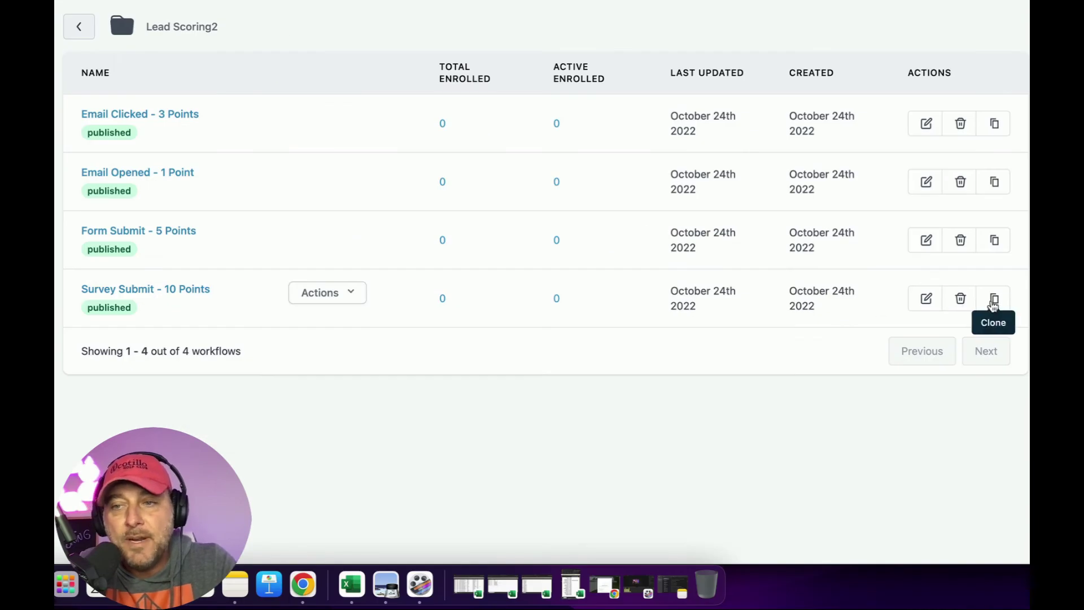
left_click(994, 299)
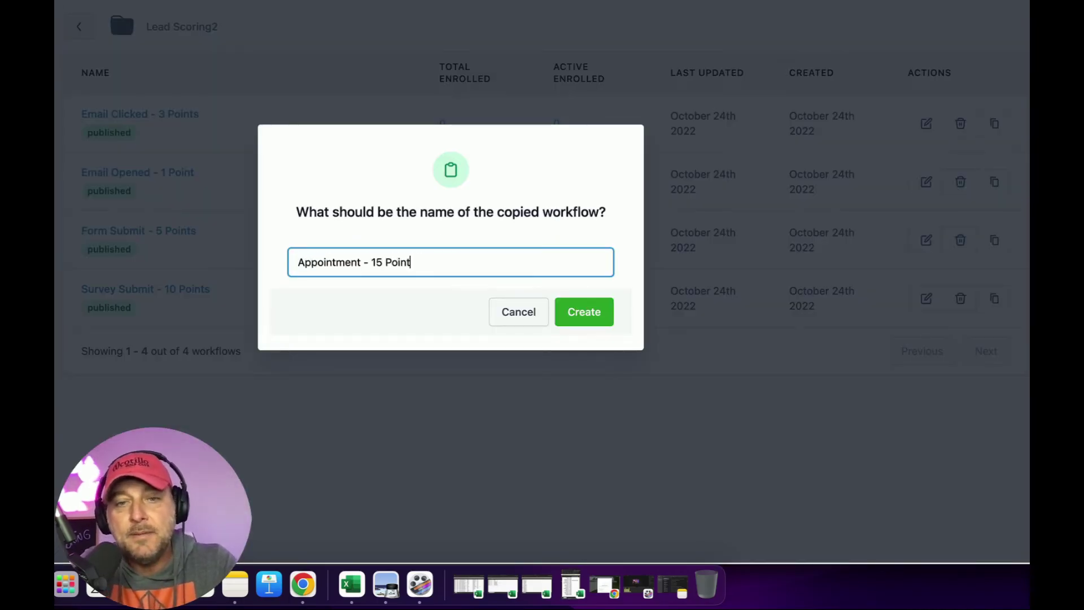
left_click(589, 317)
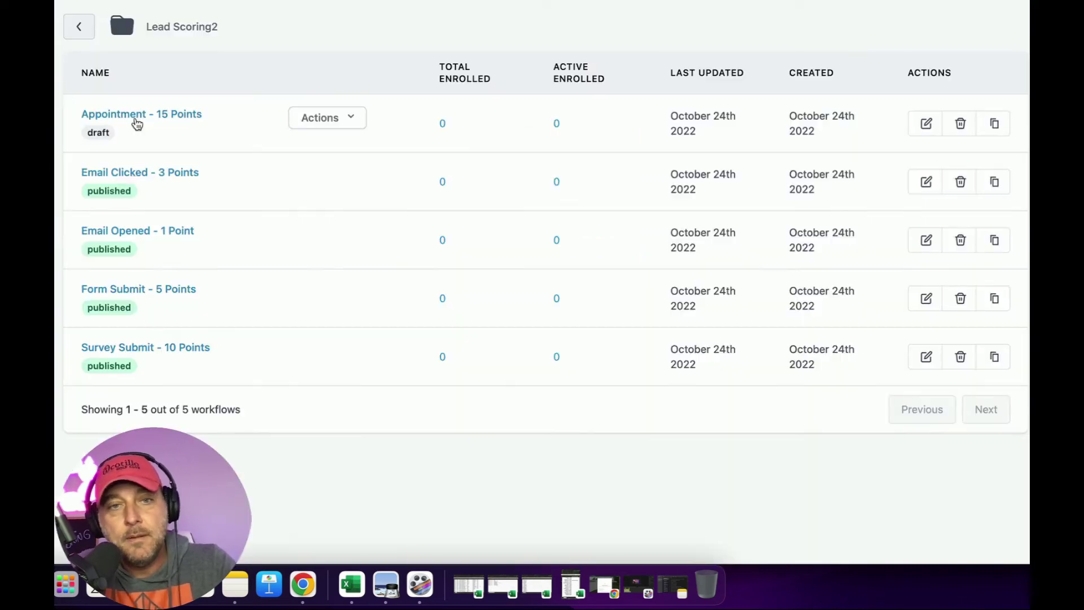
Open the Appointment - 15 Points workflow and change its Survey Submitted trigger to the Appointment Status type.
left_click(134, 117)
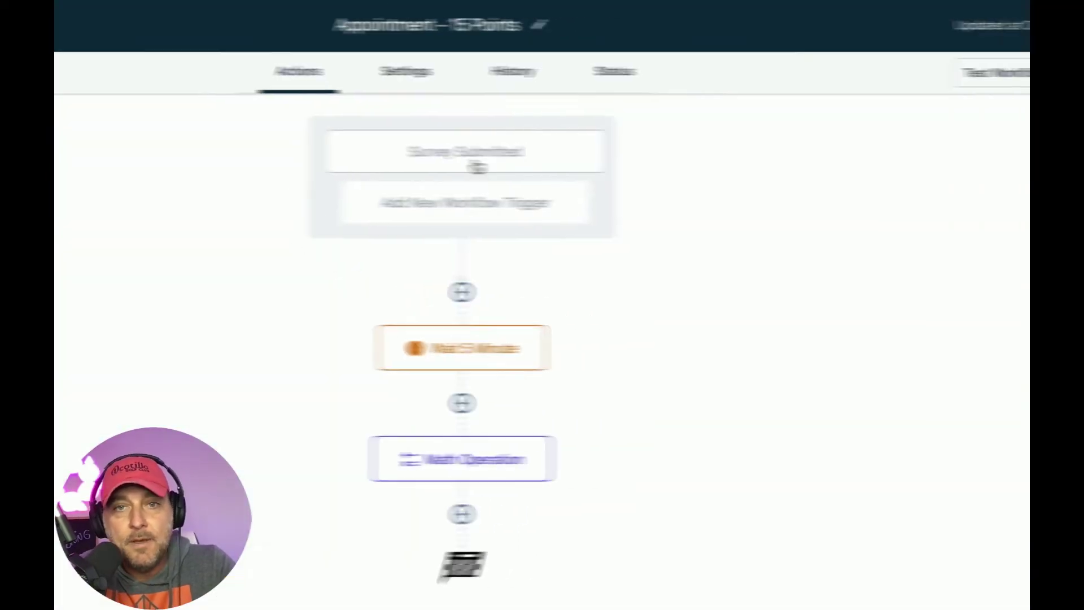
left_click(475, 163)
left_click(377, 165)
type("app")
left_click(376, 289)
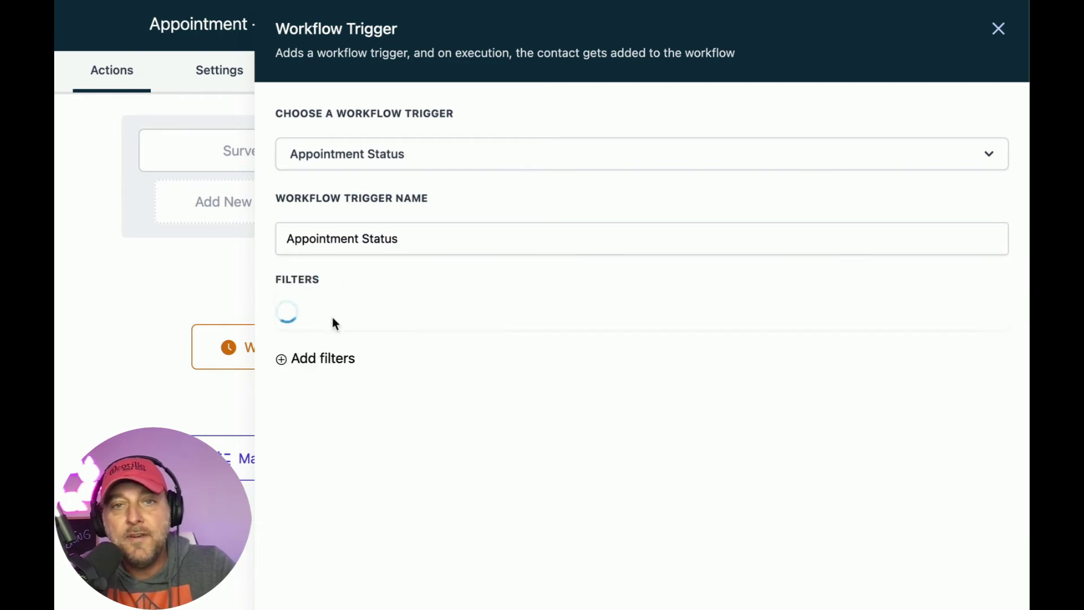
Filter the Appointment Status trigger to appointment status is confirmed, and save the trigger.
left_click(338, 326)
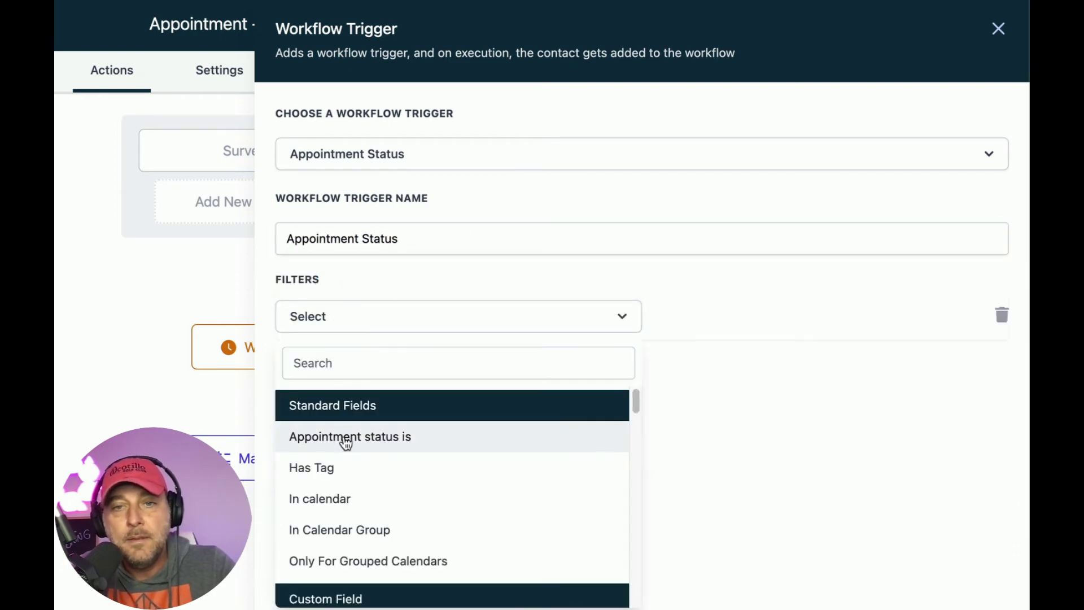
left_click(346, 443)
left_click(677, 322)
left_click(700, 432)
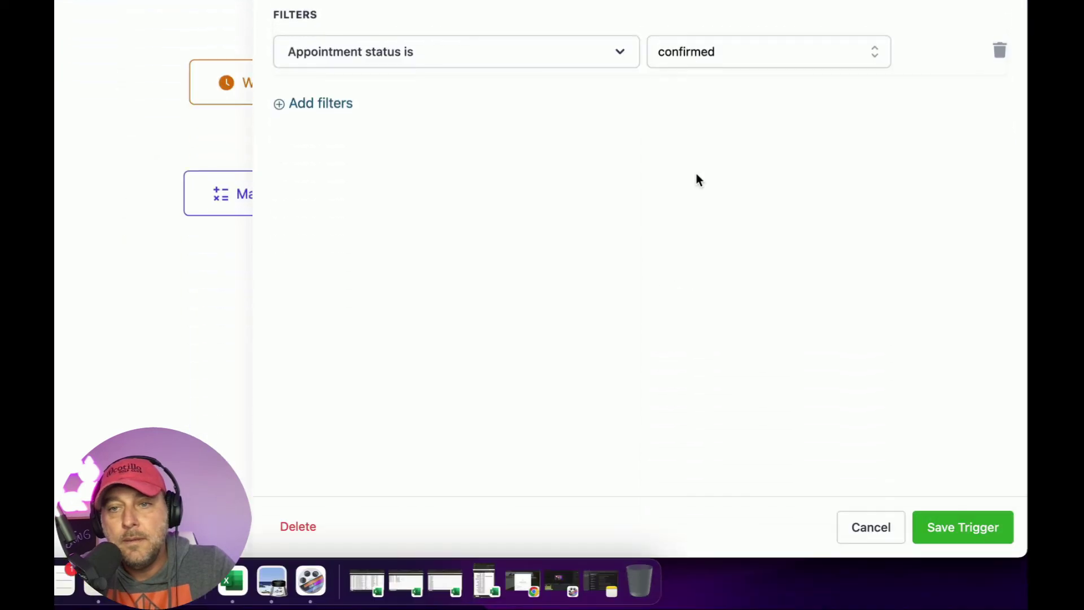
left_click(1008, 534)
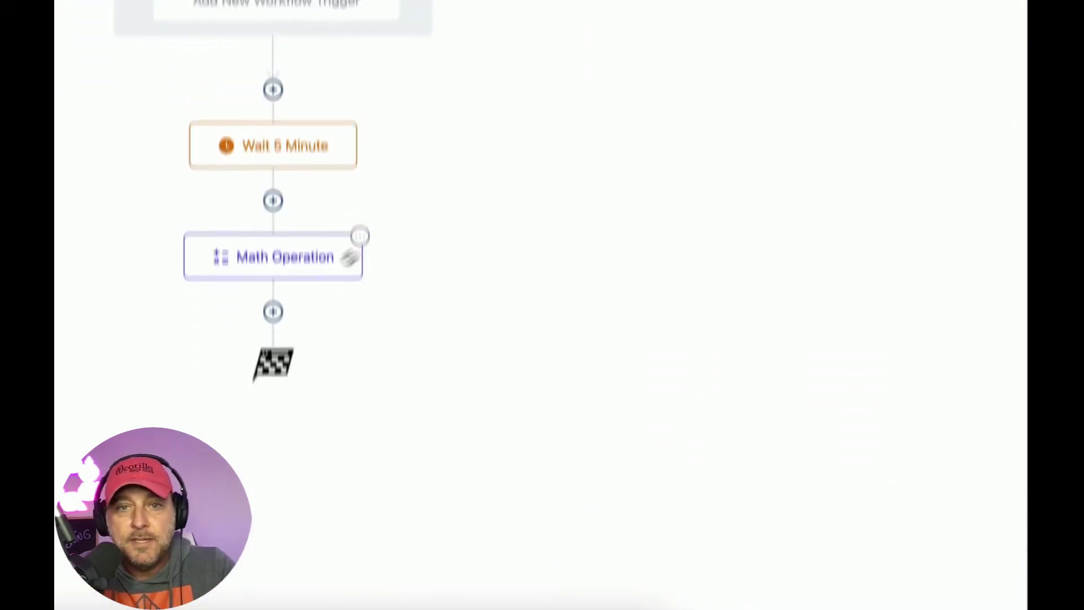
Set the Math Operation to add 15 to Lead Score2, then publish and save the Appointment - 15 Points workflow.
left_click(298, 383)
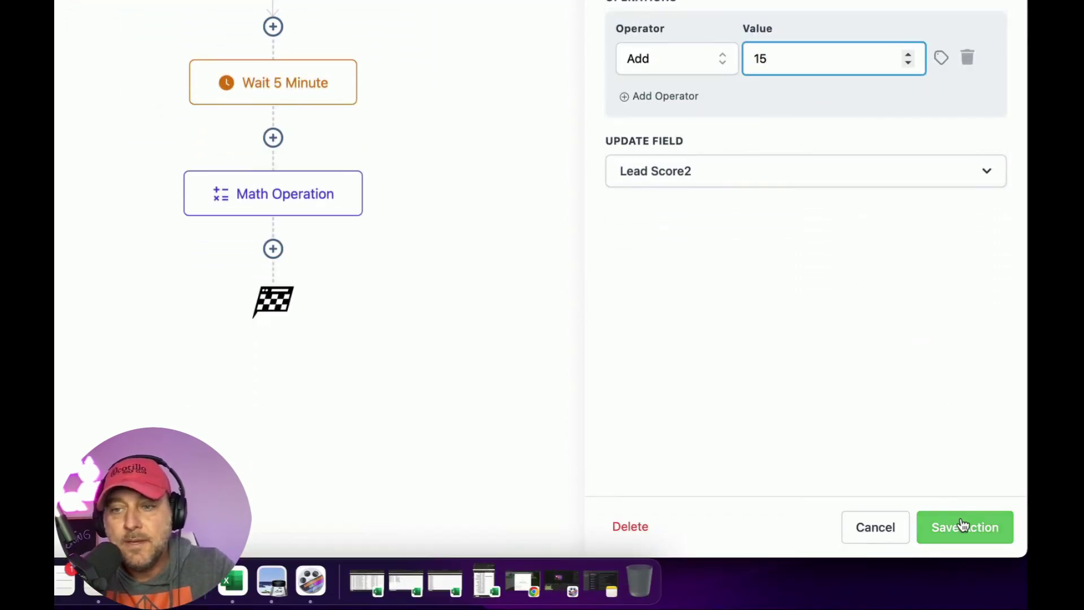
left_click(963, 526)
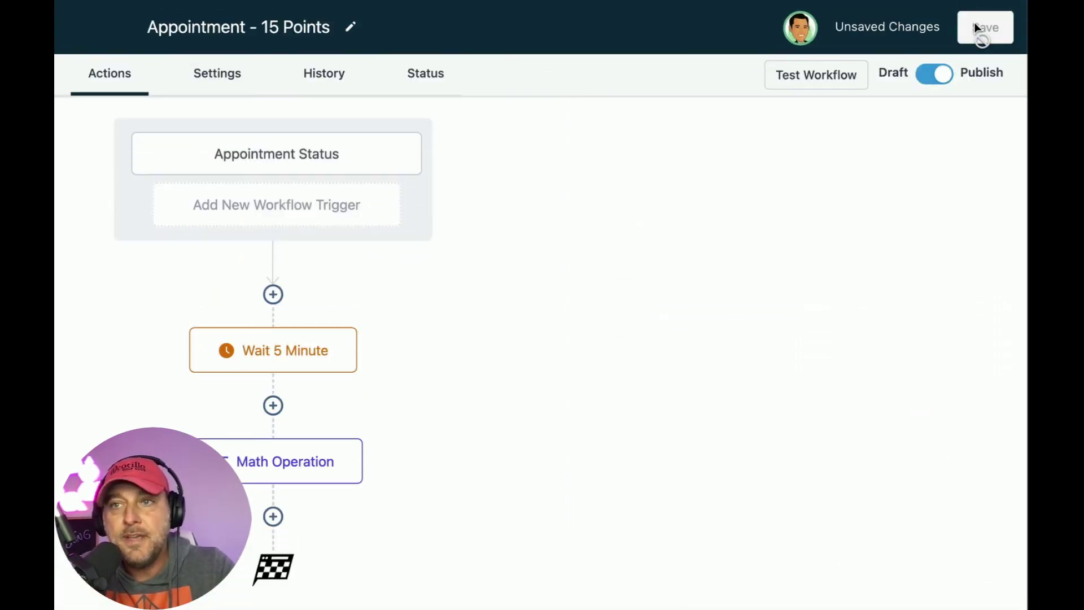
left_click(975, 27)
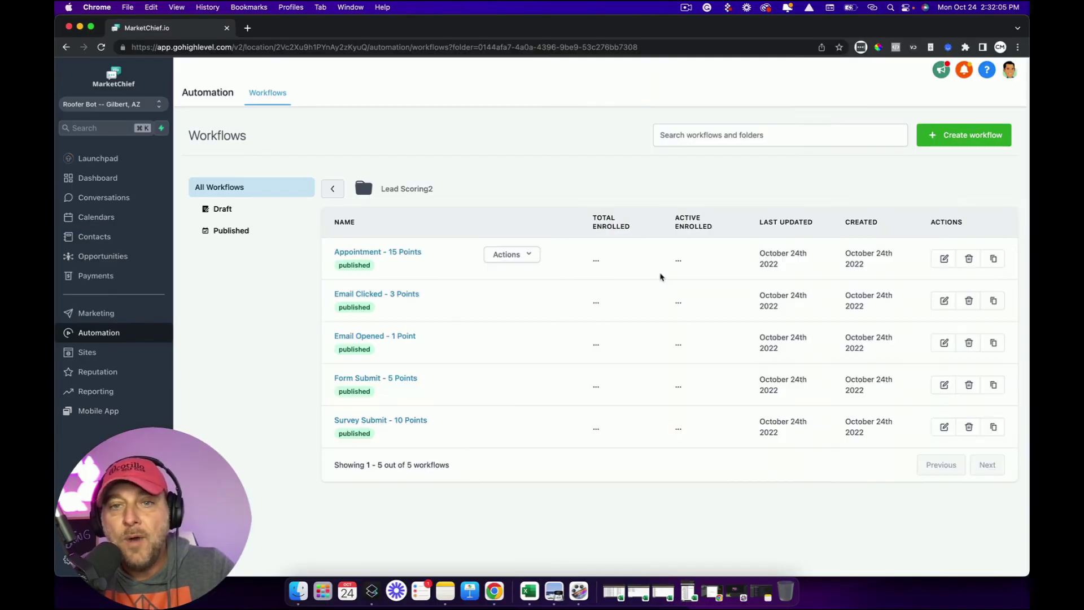